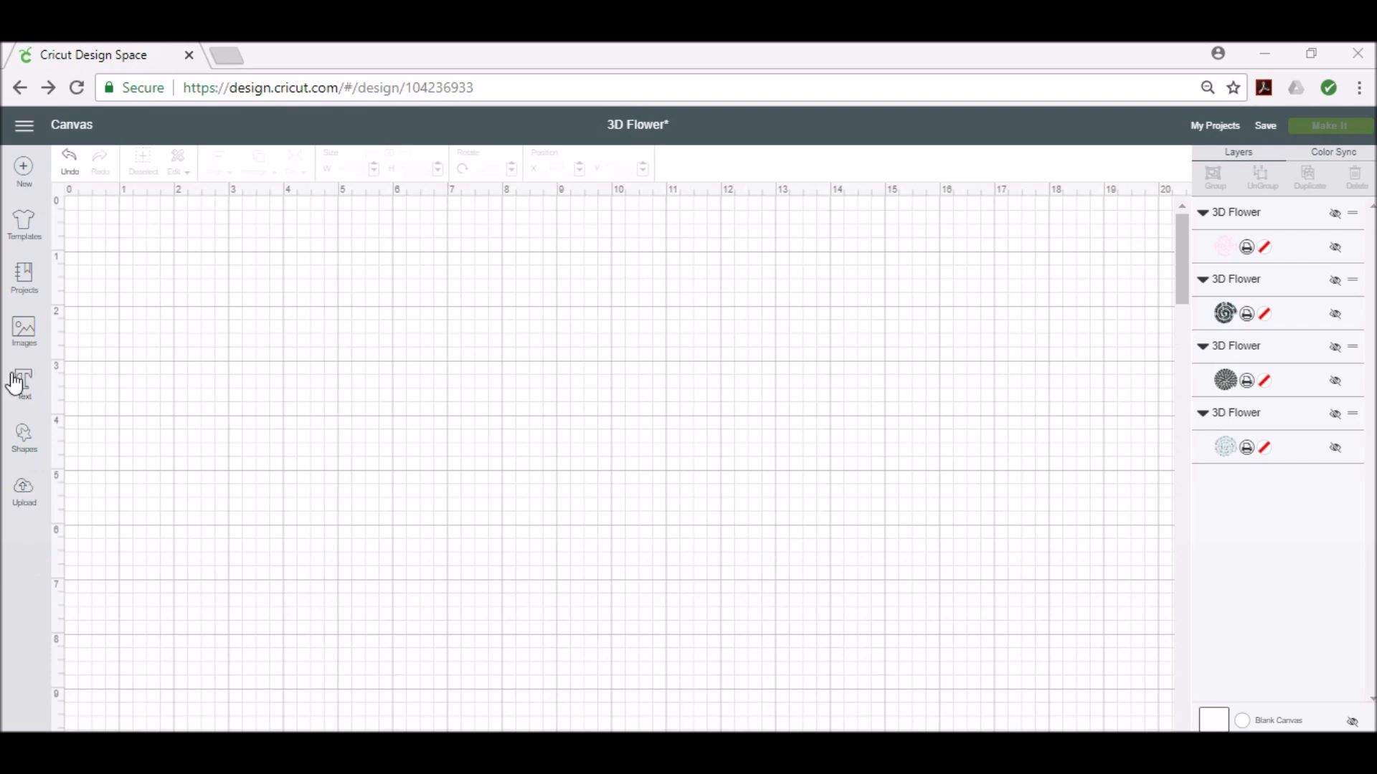
# Search the image library for "3d flowers"
pyautogui.click(24, 331)
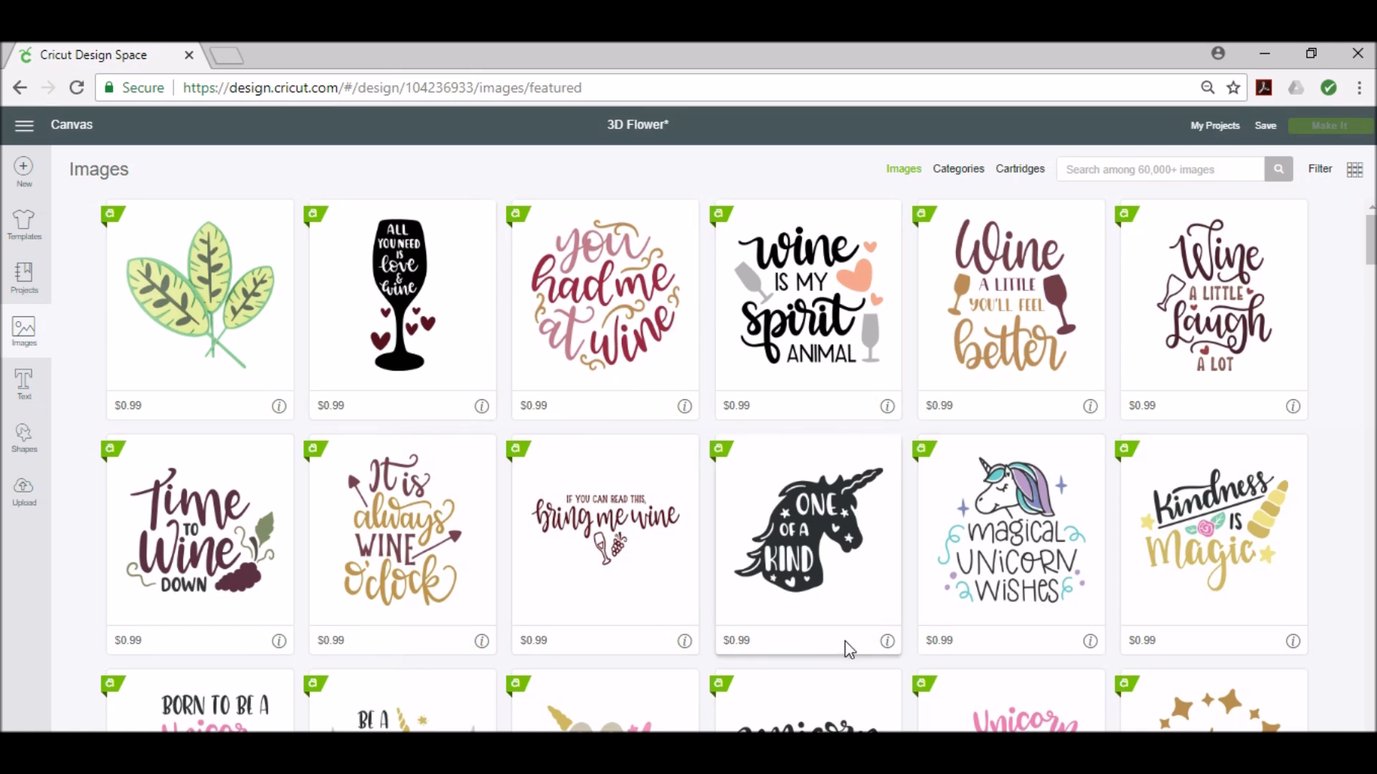
pyautogui.click(871, 653)
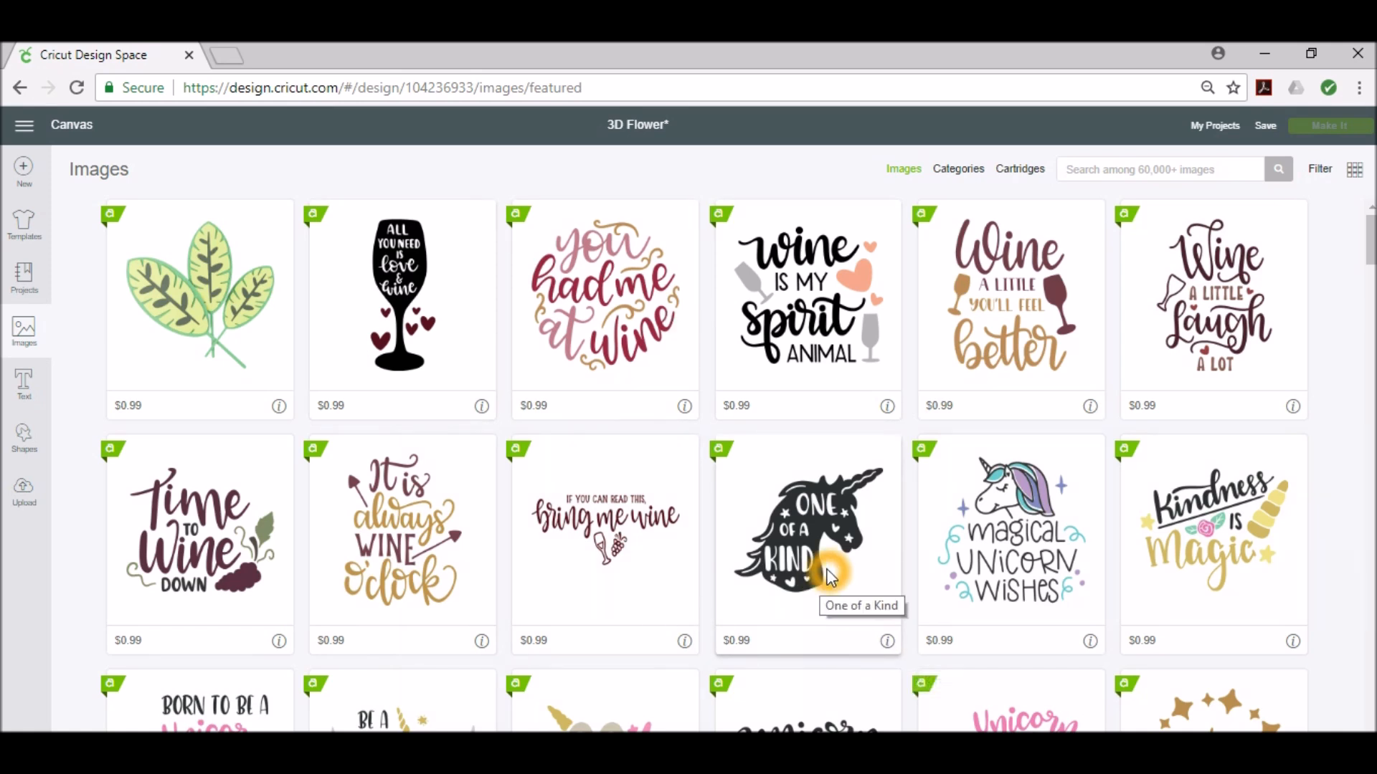
pyautogui.click(1085, 170)
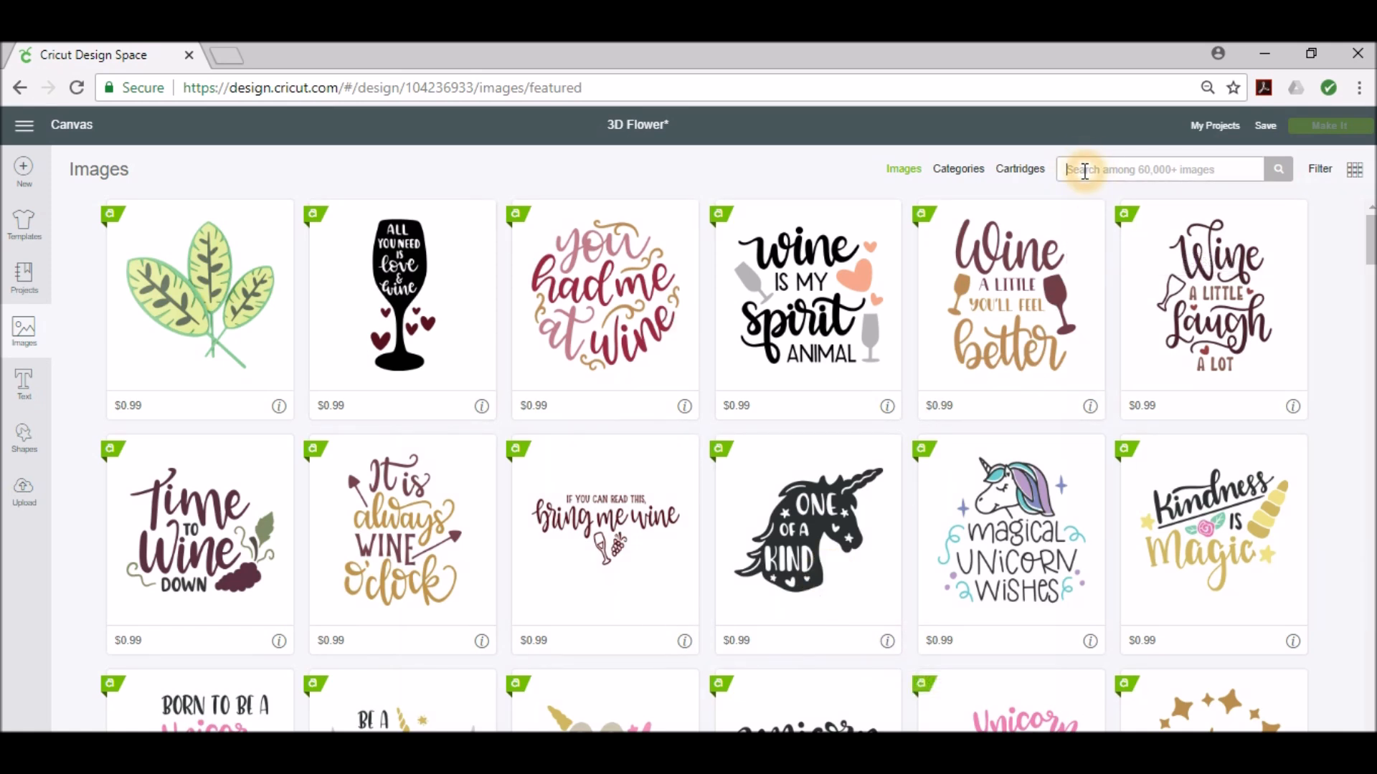
pyautogui.write('3d flowers')
pyautogui.click(1270, 172)
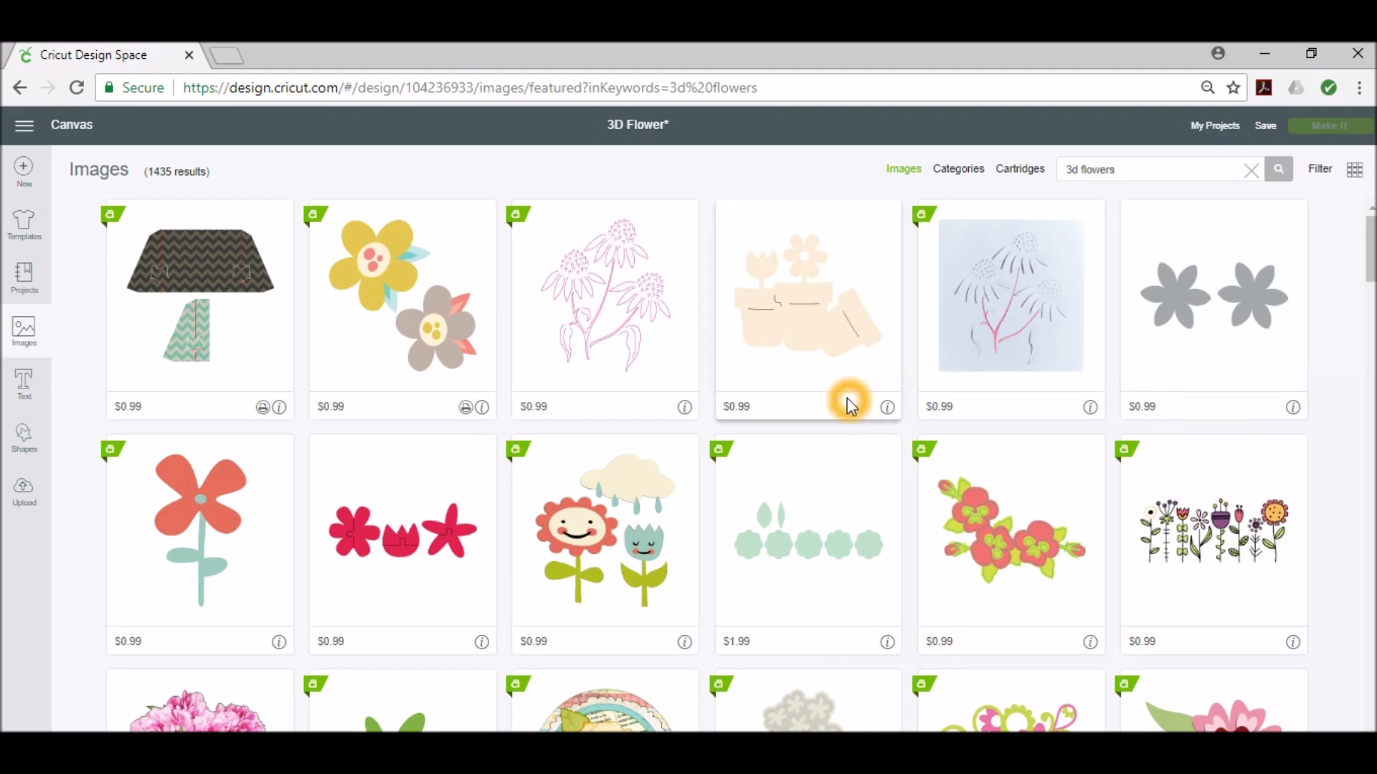
# Insert three purchased 3D Flower spirals from the results: the red heart-edged, the pink scalloped and the purple fringed one
pyautogui.scroll(-15, 846, 398)
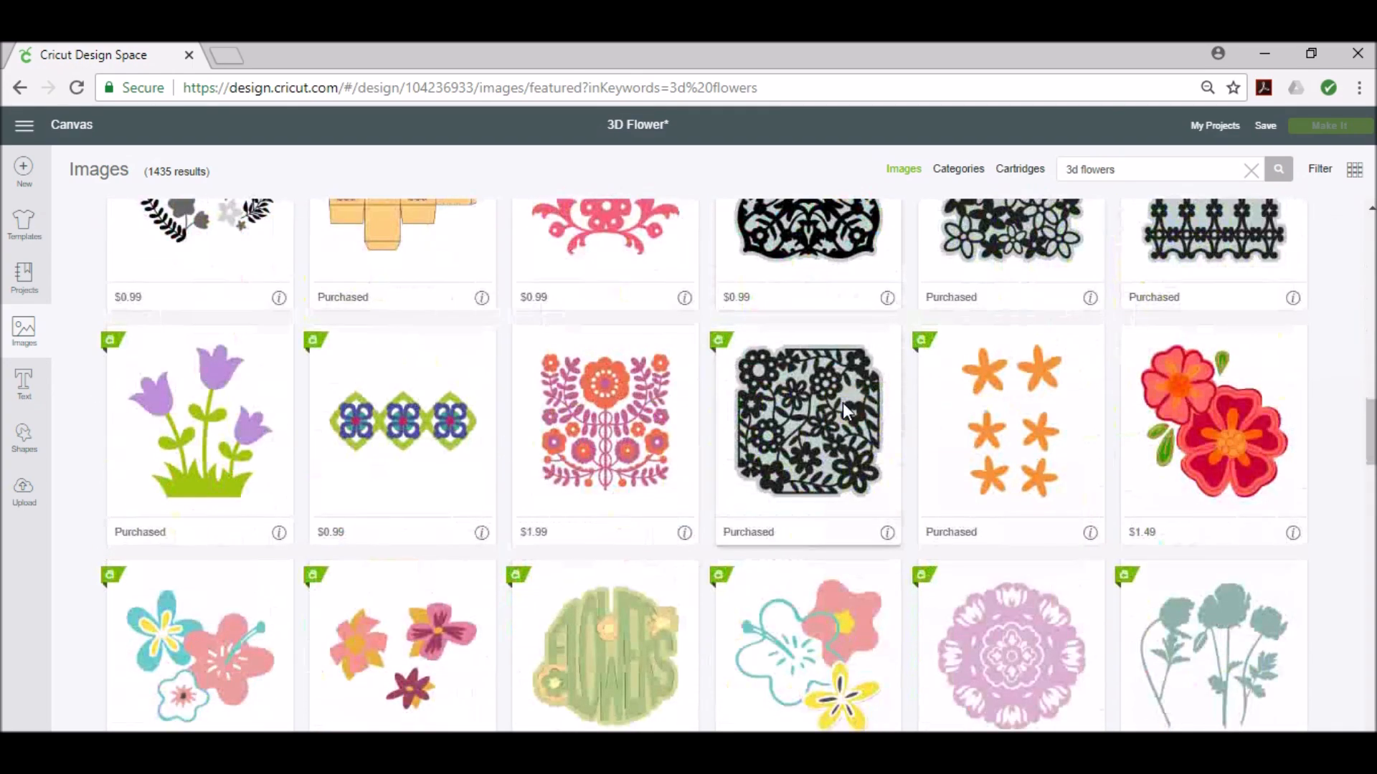
pyautogui.scroll(-15, 846, 408)
pyautogui.scroll(-15, 842, 405)
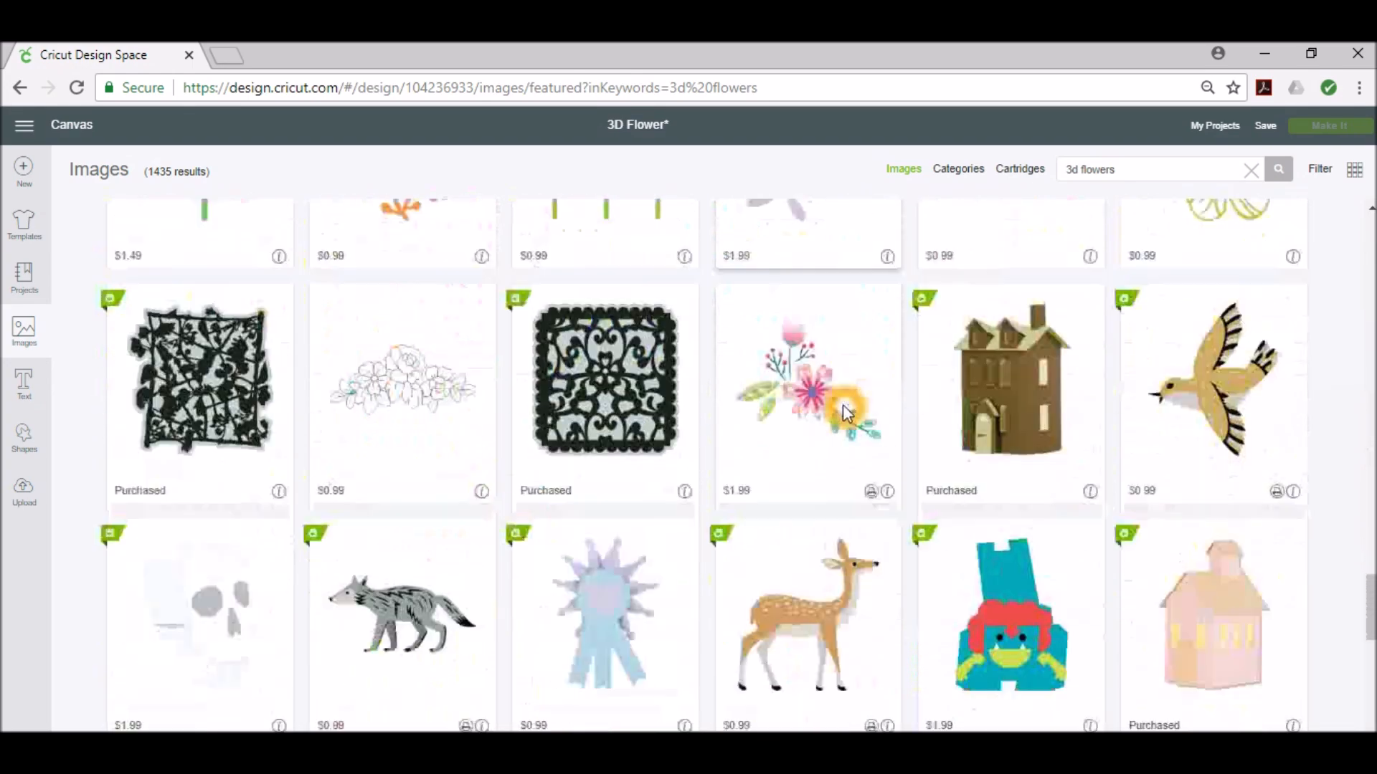
pyautogui.scroll(-15, 842, 408)
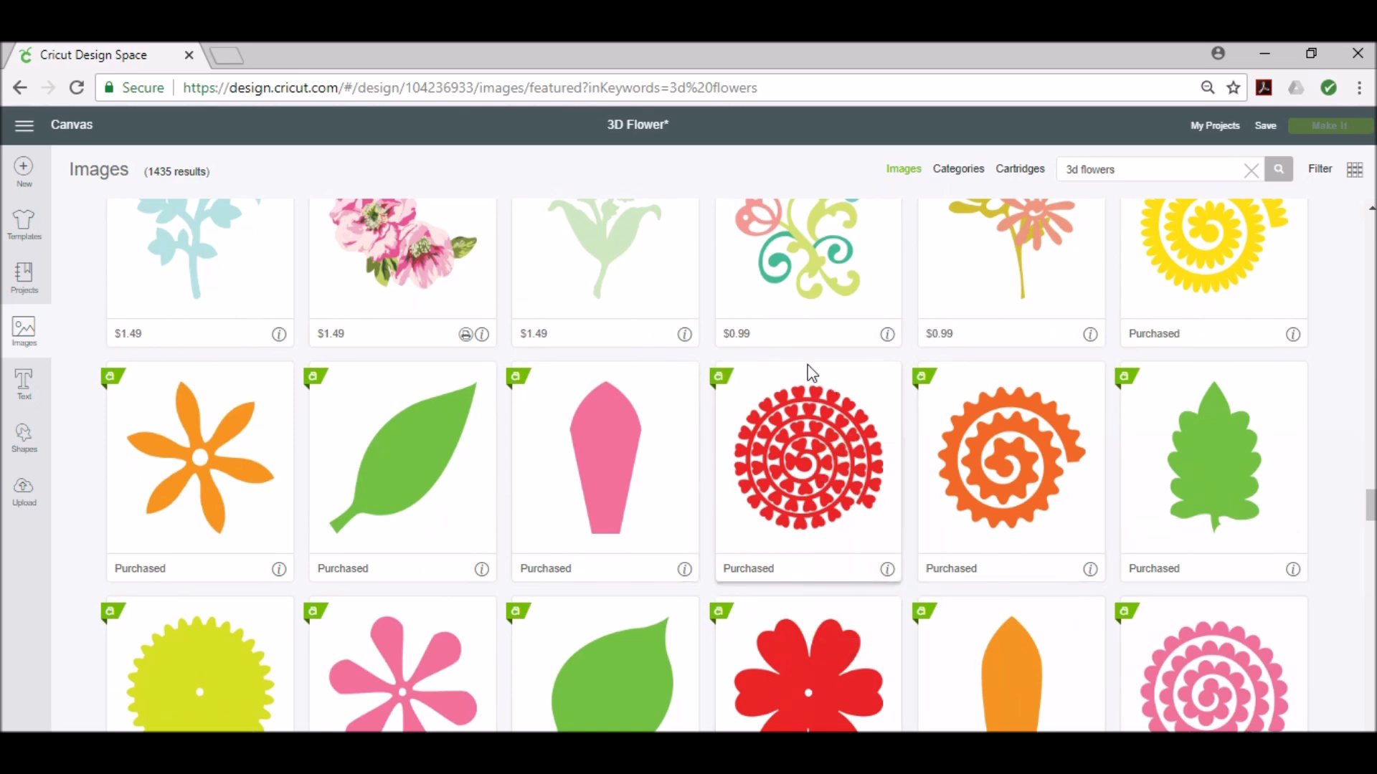
pyautogui.click(808, 473)
pyautogui.scroll(-4, 1237, 388)
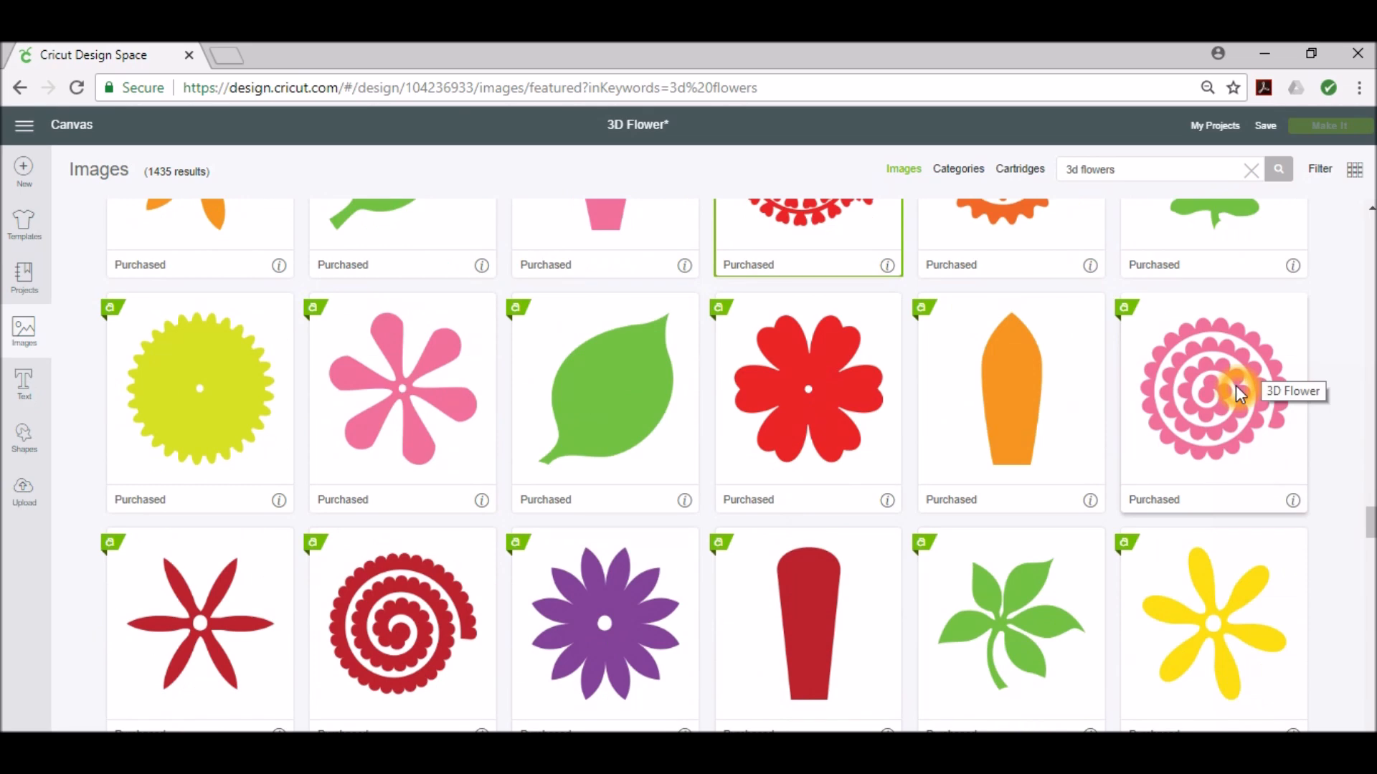
pyautogui.click(1235, 390)
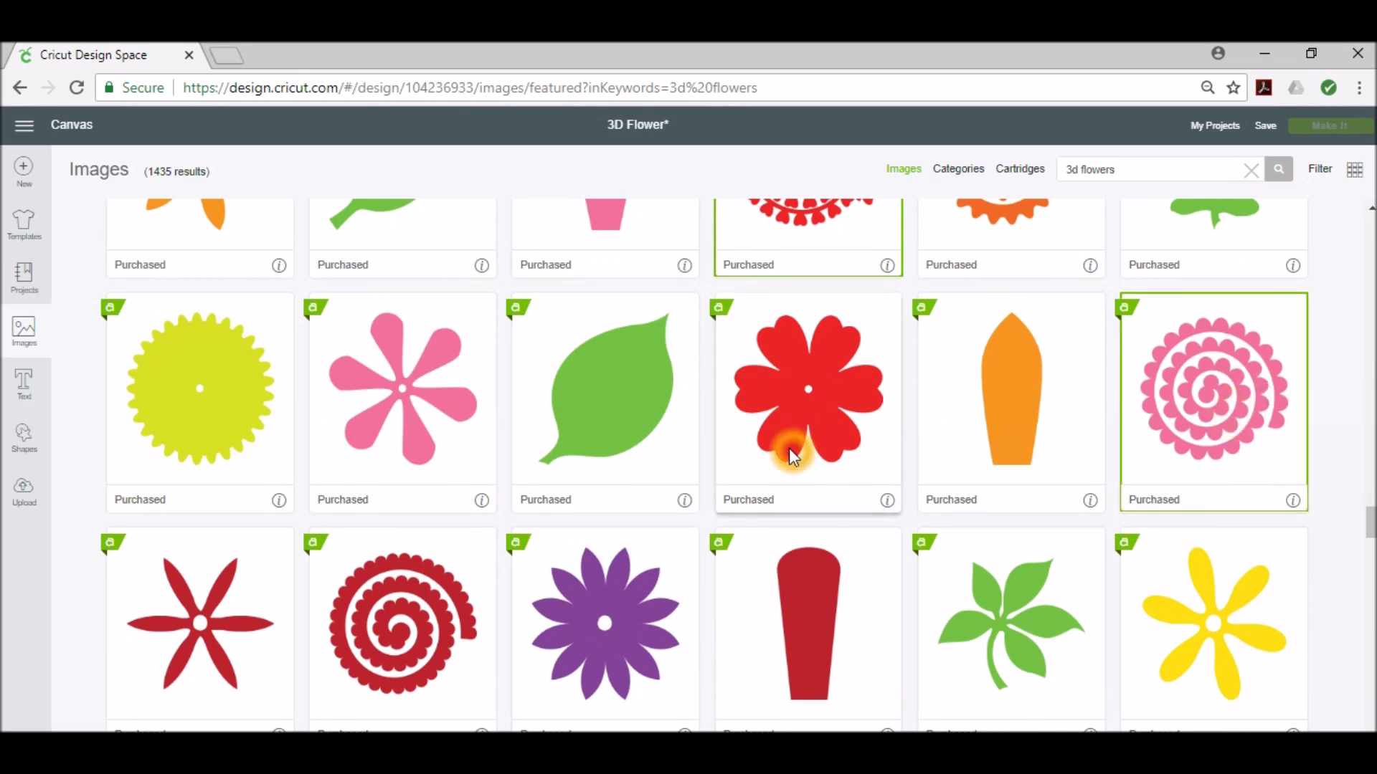
pyautogui.scroll(-13, 788, 449)
pyautogui.click(1003, 348)
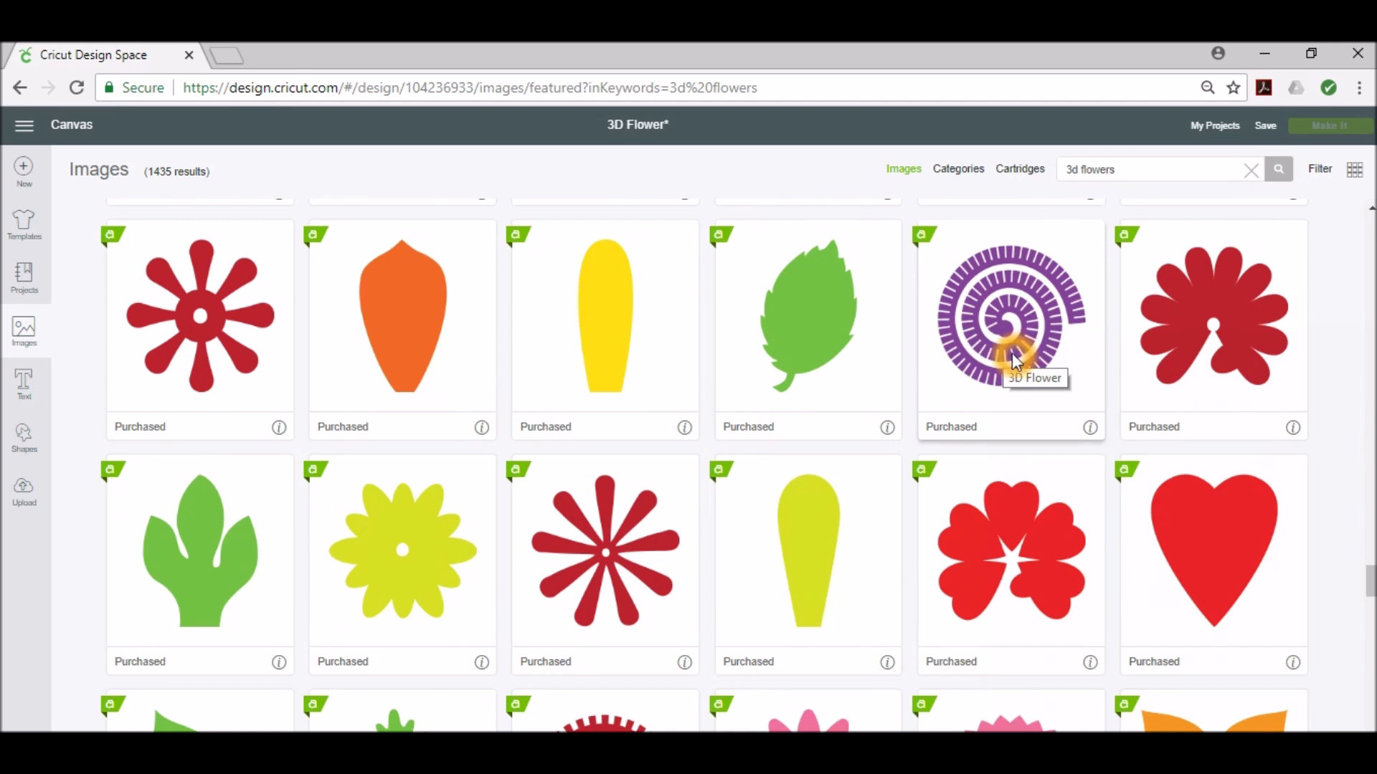
pyautogui.click(1016, 353)
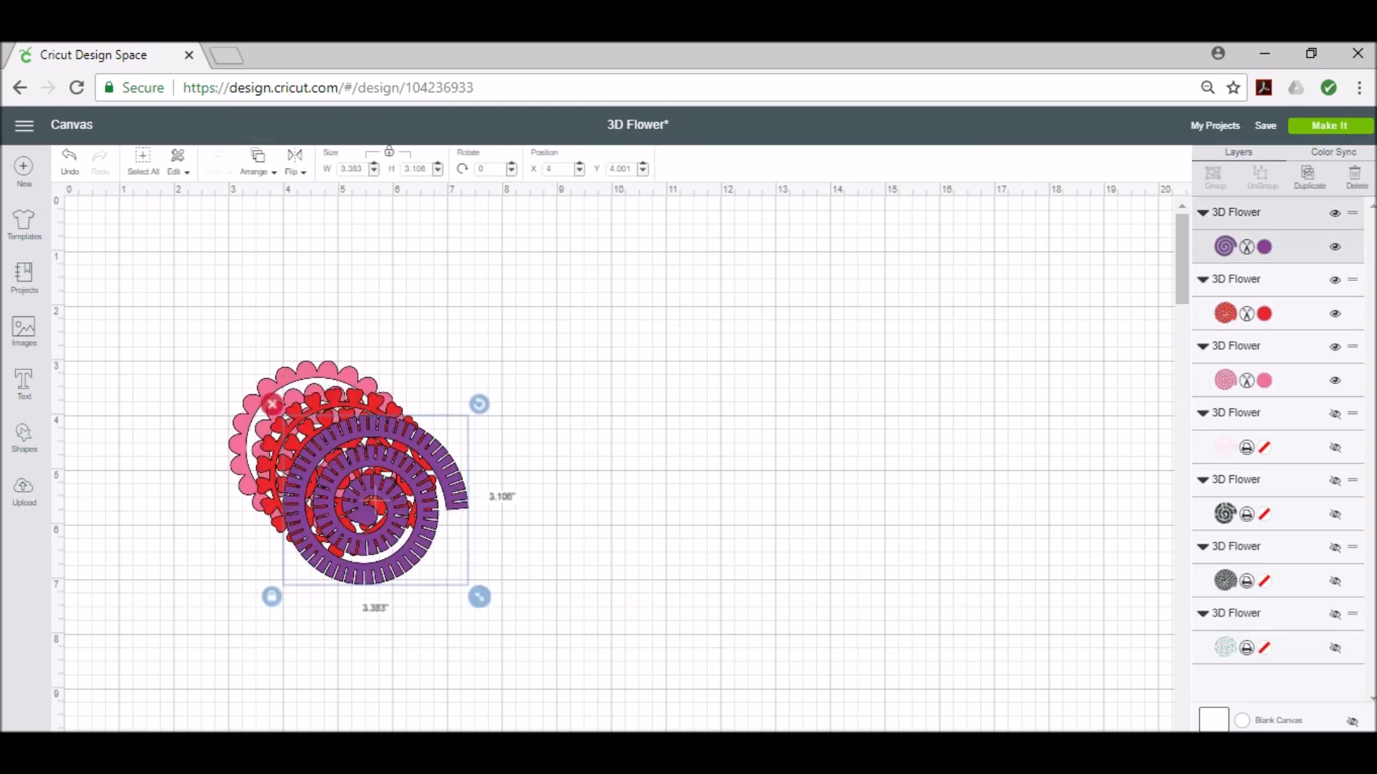
# Spread the three overlapping spirals into a row, with pink first, red in the middle and purple last
pyautogui.moveTo(410, 524); pyautogui.dragTo(857, 467)
pyautogui.moveTo(360, 513); pyautogui.dragTo(615, 485)
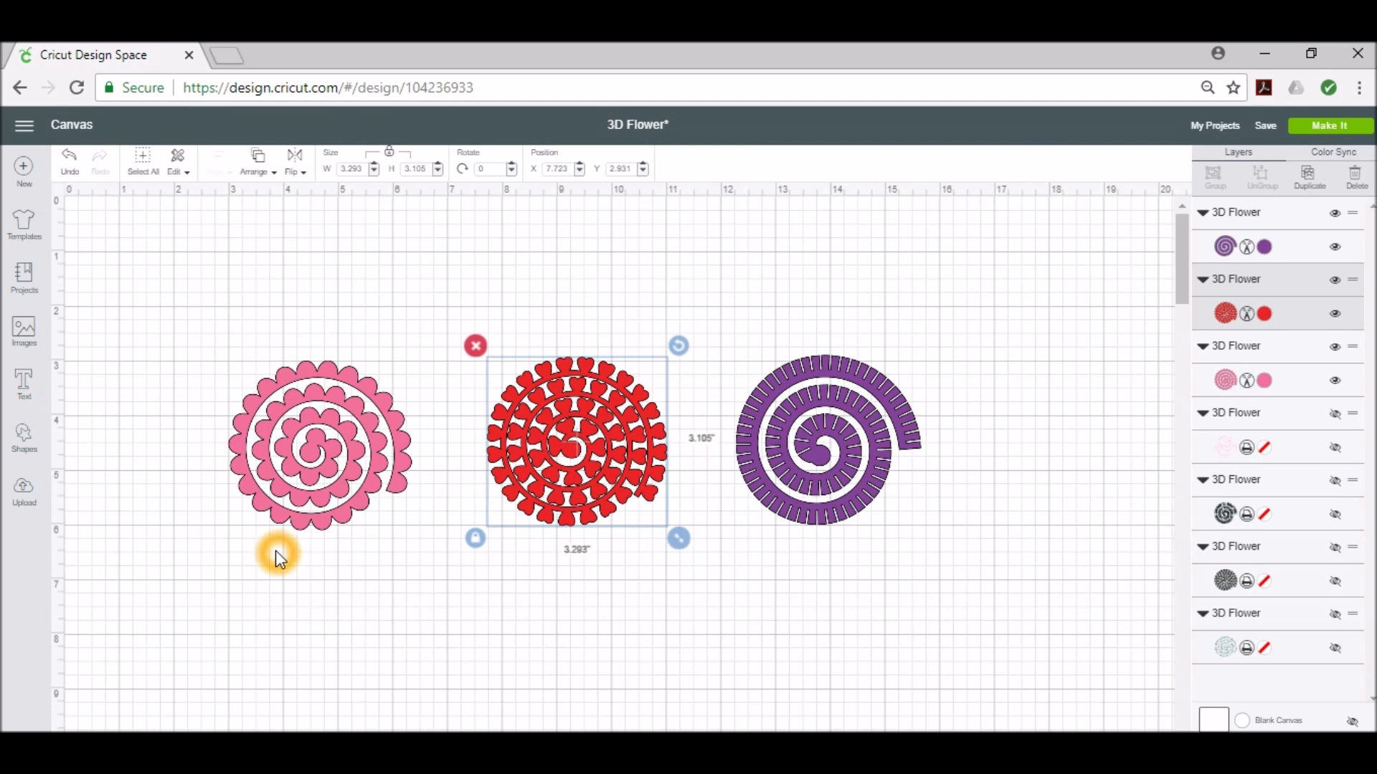
pyautogui.click(967, 646)
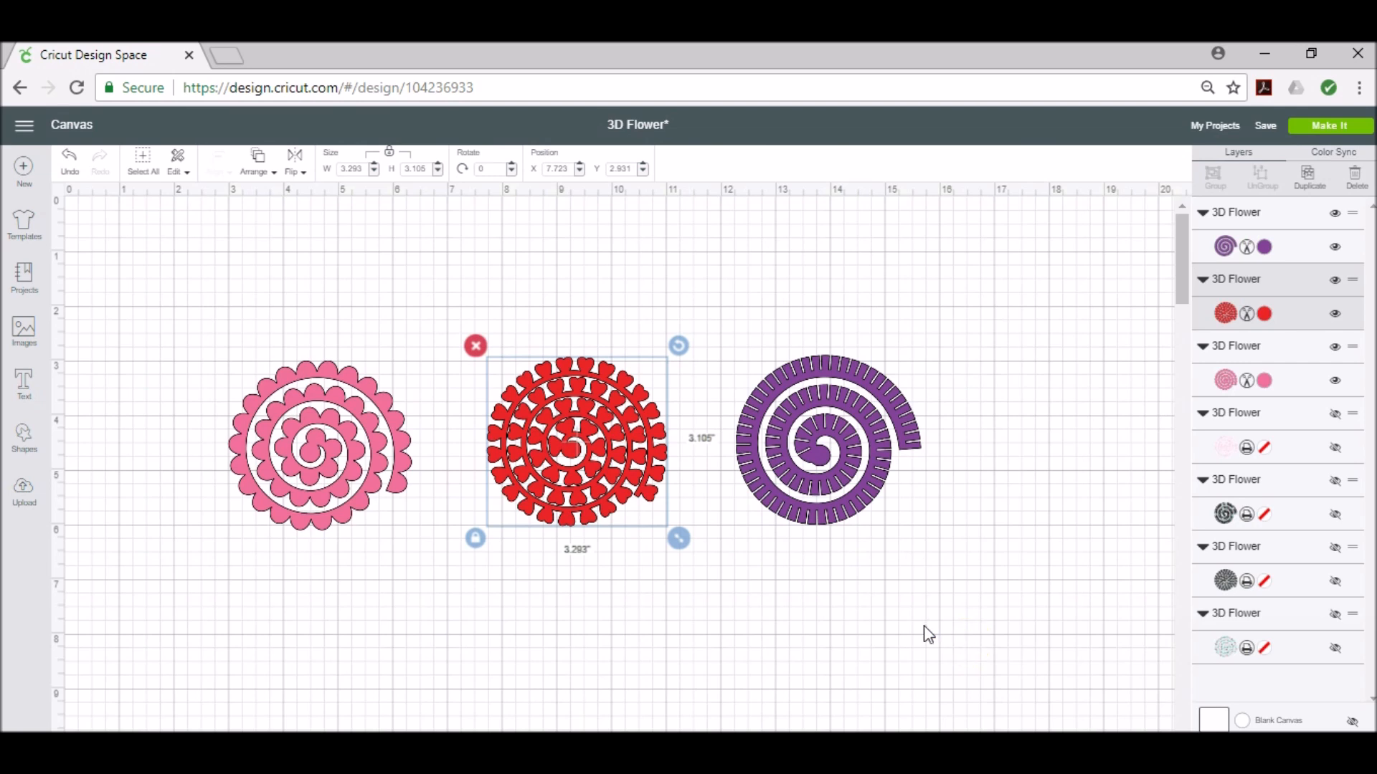
# Unlock the pink spiral's proportions and set its width to 6.852 and its height to 6.372 inches
pyautogui.click(270, 482)
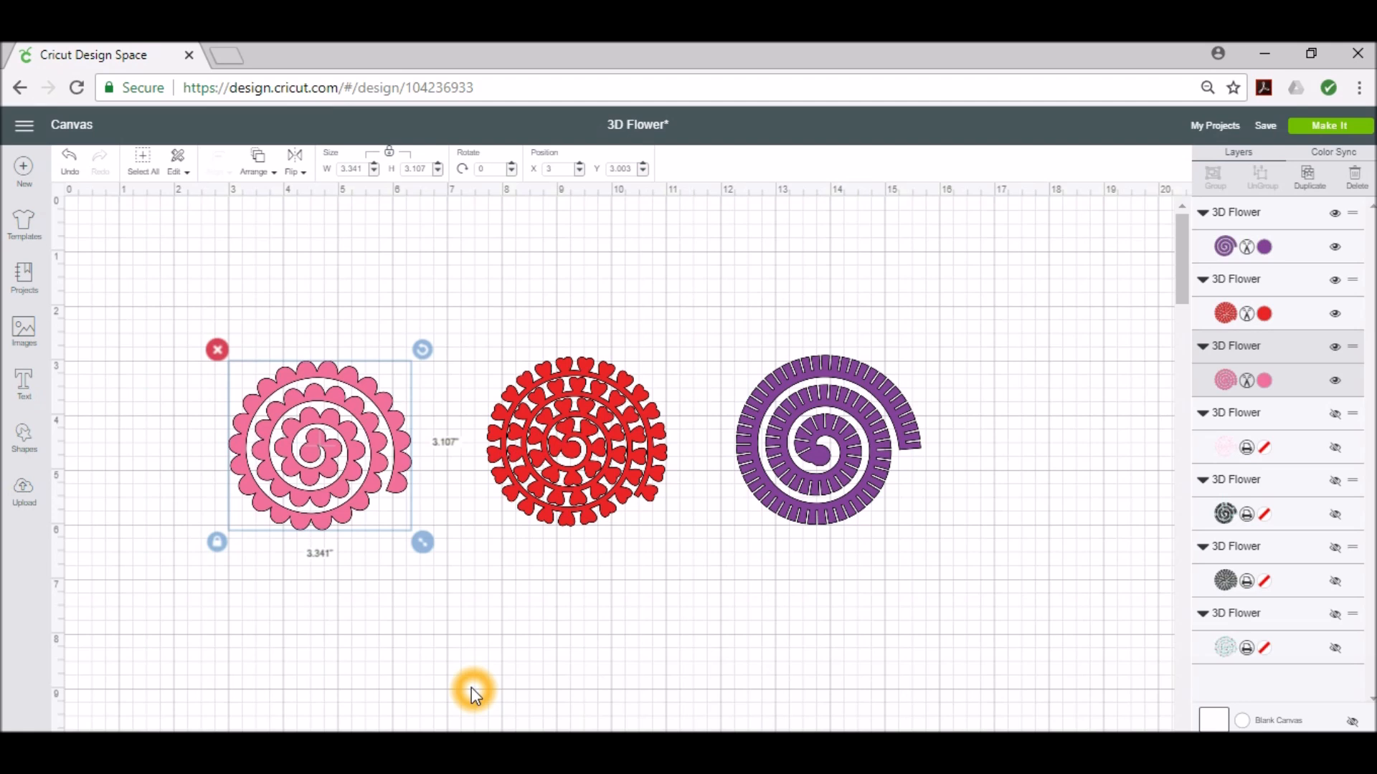
pyautogui.click(217, 543)
pyautogui.click(411, 677)
pyautogui.click(368, 170)
pyautogui.doubleClick(363, 169)
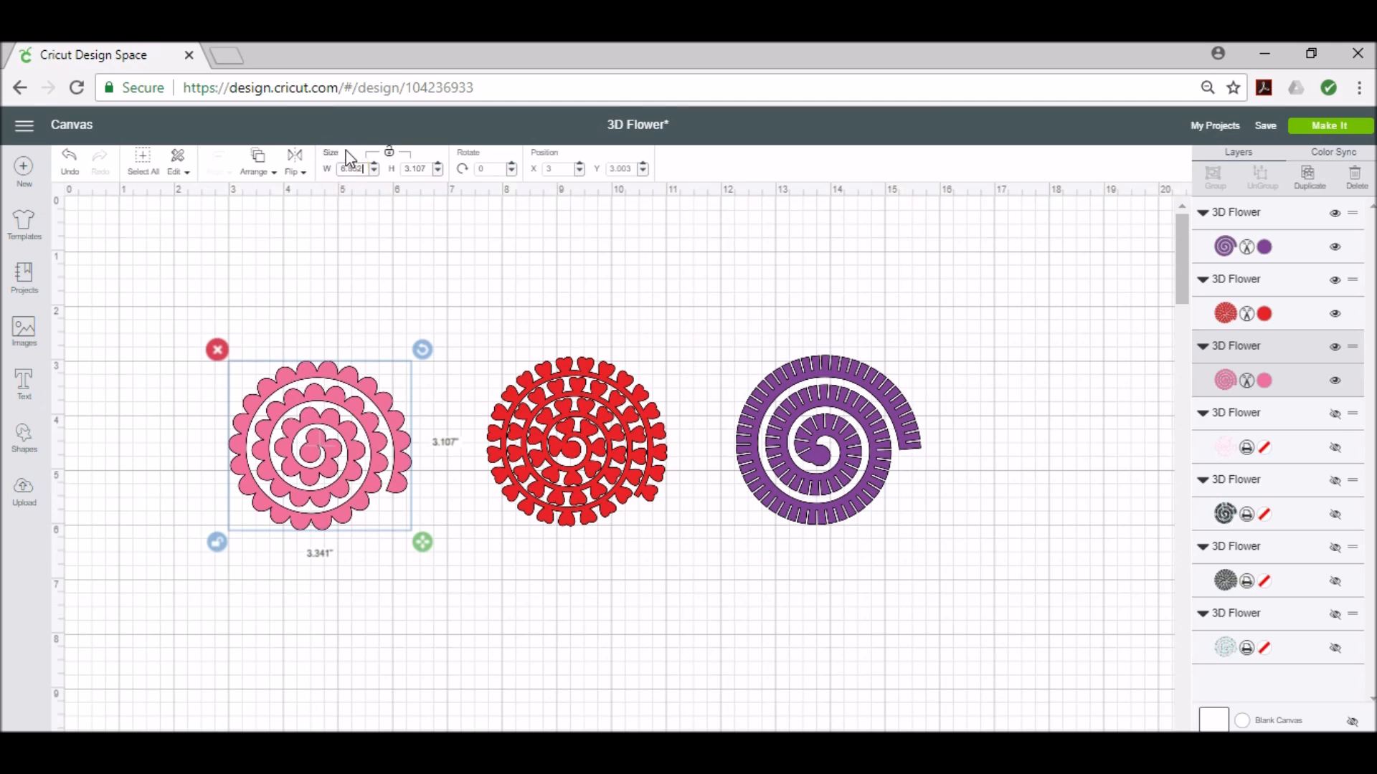
pyautogui.moveTo(430, 166); pyautogui.dragTo(391, 166)
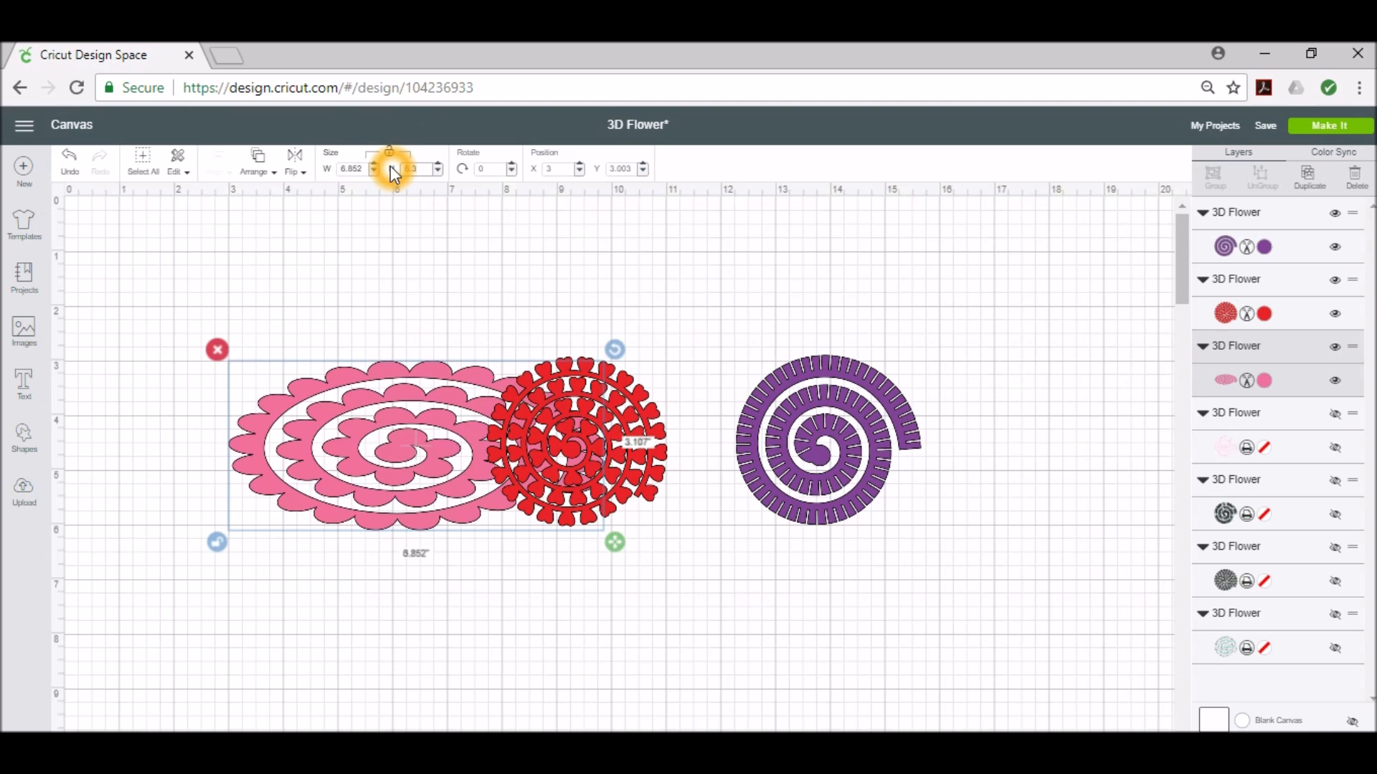
pyautogui.write('6.372')
pyautogui.click(391, 165)
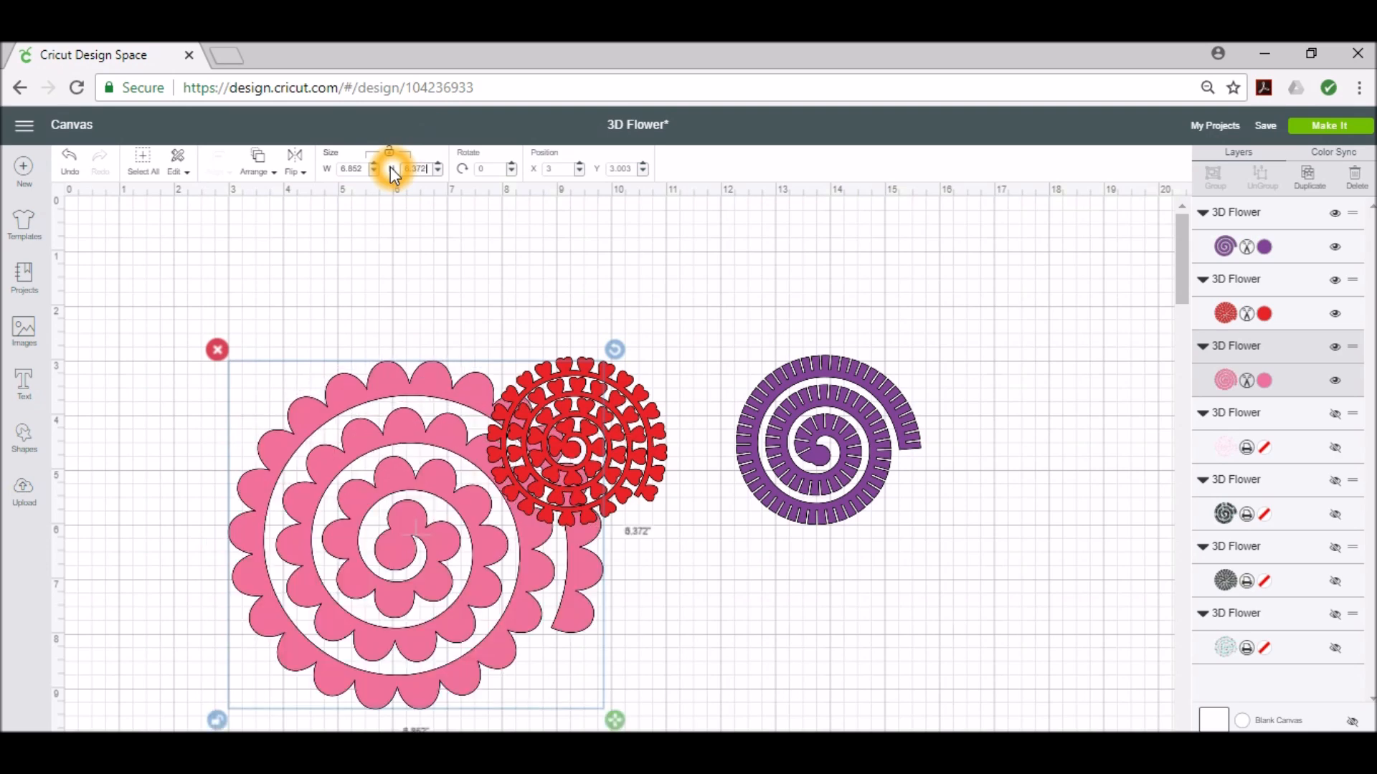
# Move the pink spiral towards the canvas origin and shift the purple and red spirals away from it to separate all three
pyautogui.moveTo(459, 561); pyautogui.dragTo(333, 462)
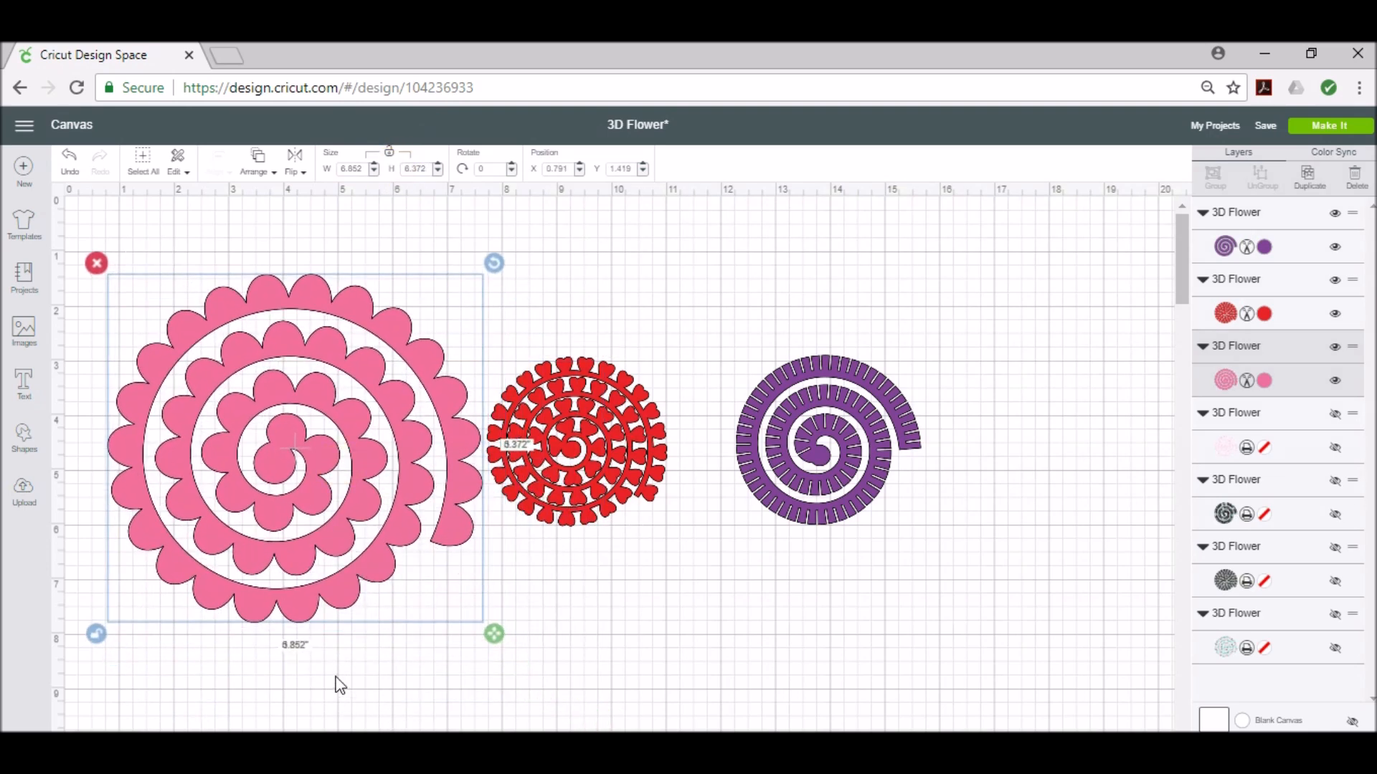
pyautogui.moveTo(800, 488); pyautogui.dragTo(900, 484)
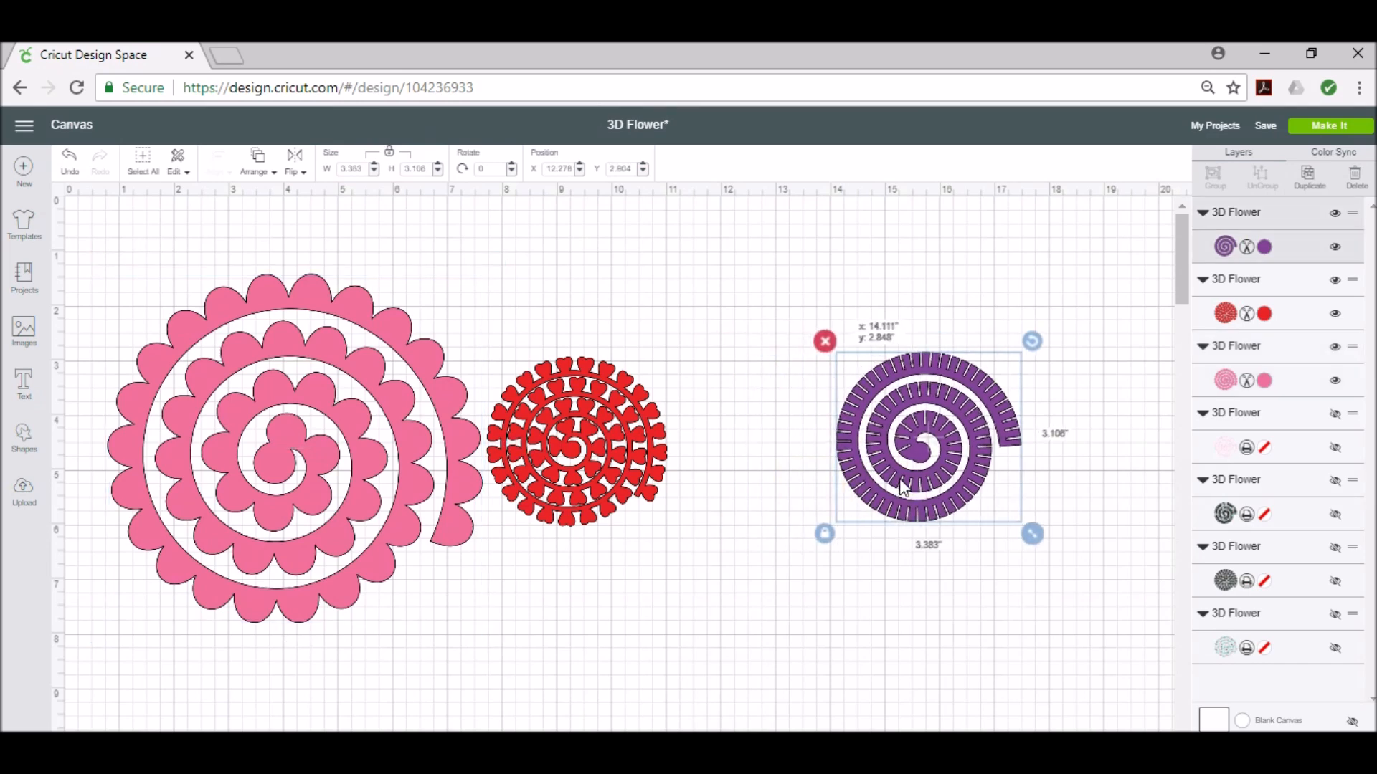
pyautogui.moveTo(589, 505); pyautogui.dragTo(654, 500)
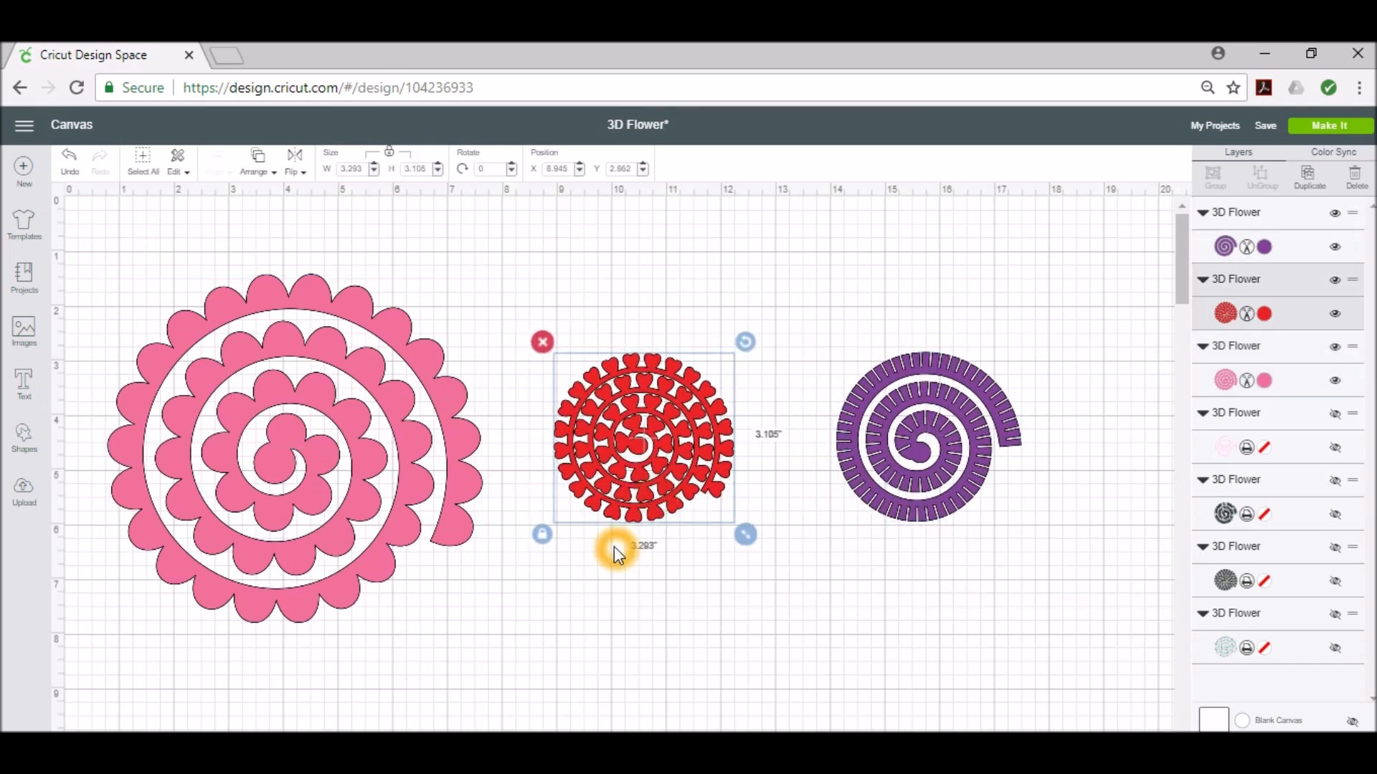
# Unlock the red spiral's proportions and set its width to 6.852 and its height to 6.372 inches
pyautogui.click(542, 535)
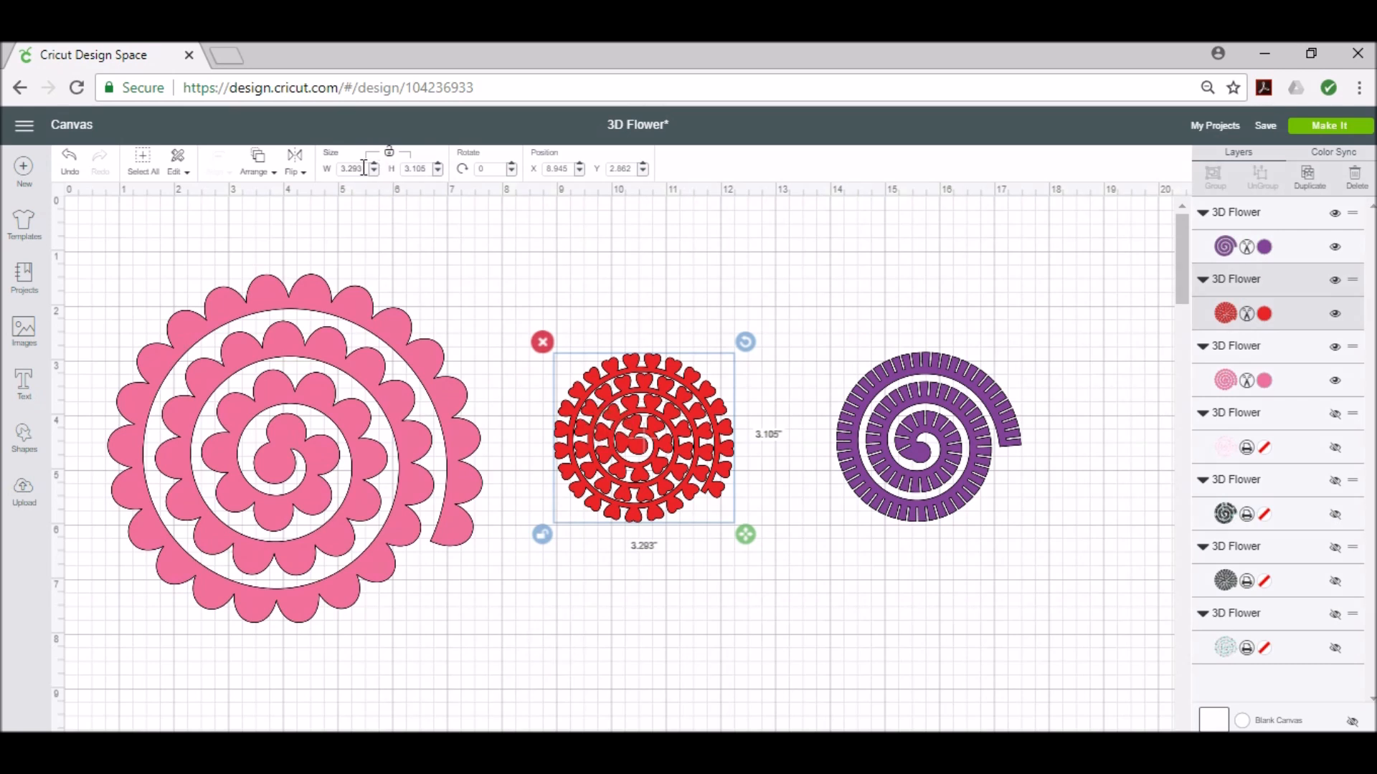
pyautogui.moveTo(363, 167); pyautogui.dragTo(324, 173)
pyautogui.write('8.852')
pyautogui.press('Return')
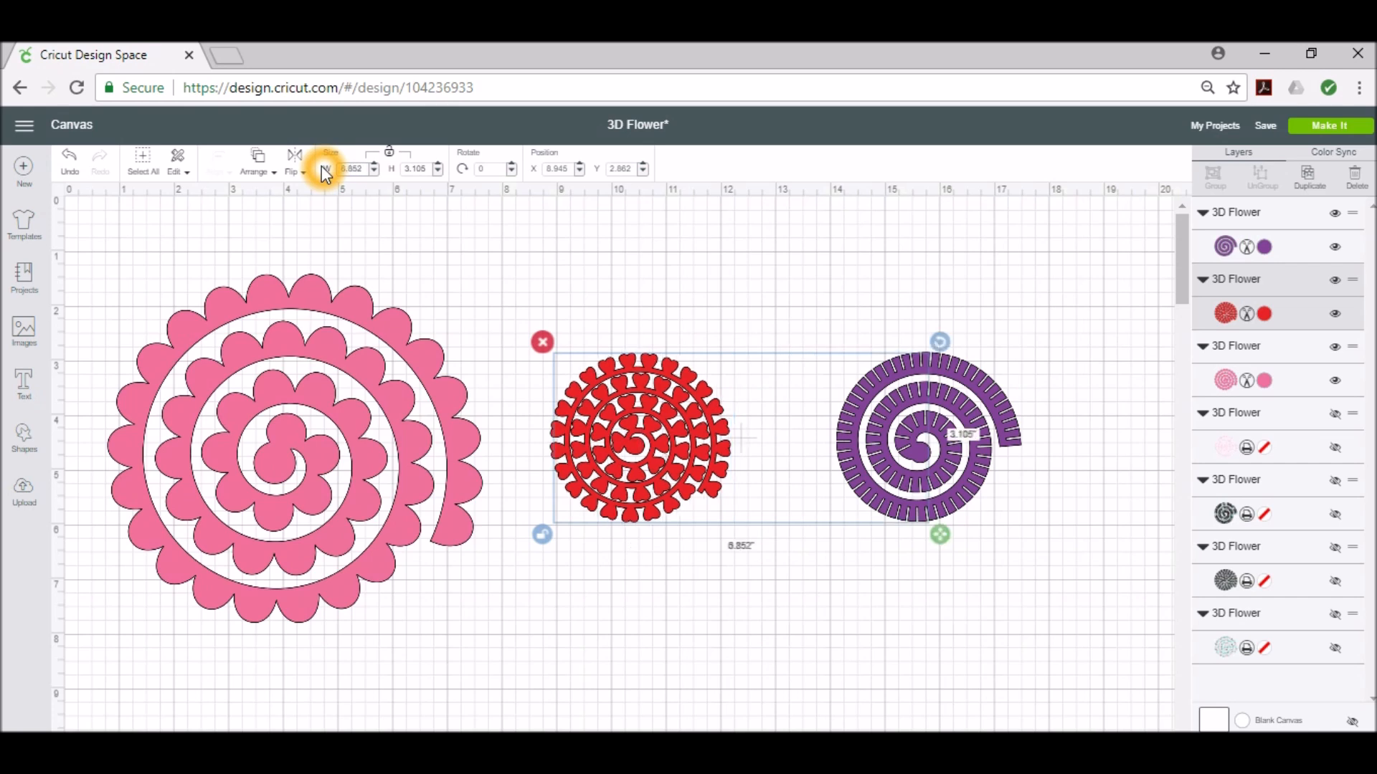
pyautogui.click(419, 167)
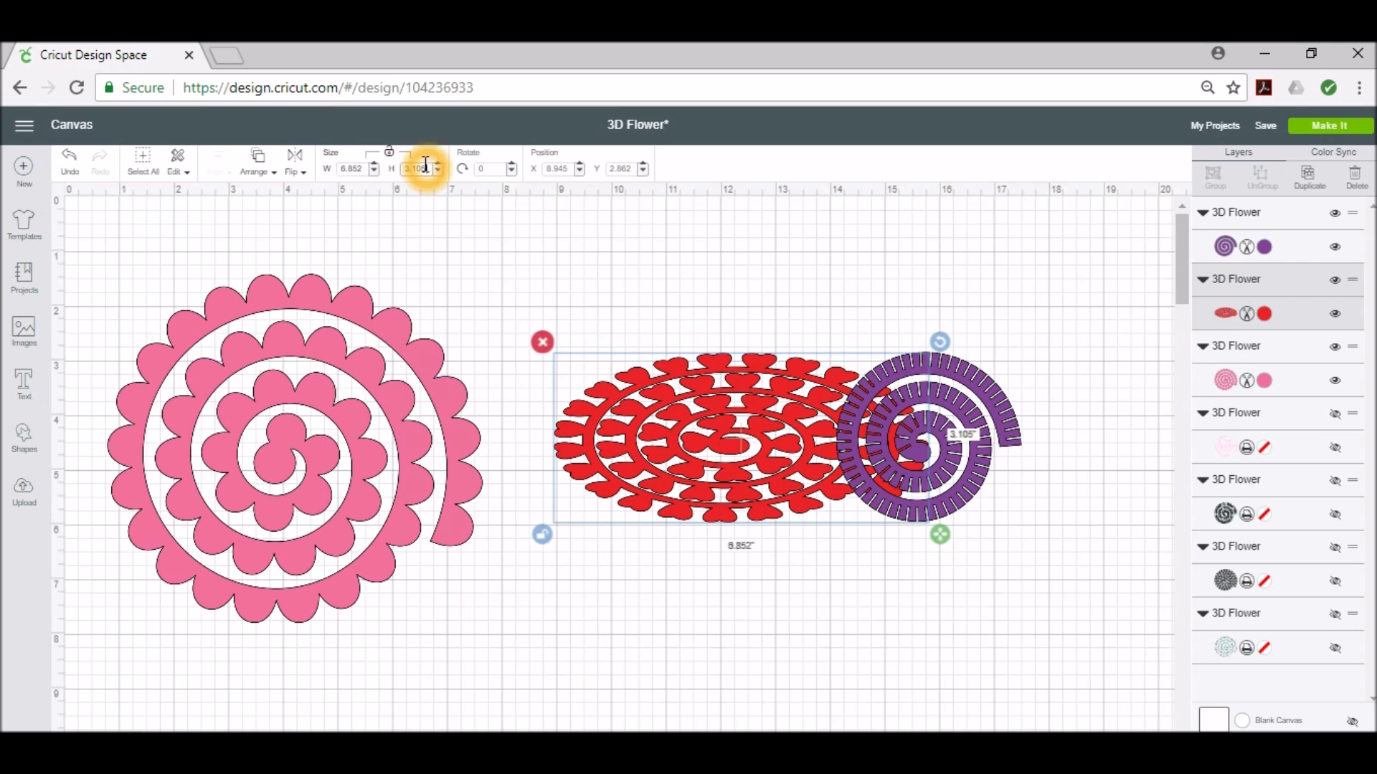
pyautogui.click(352, 169)
pyautogui.write('6')
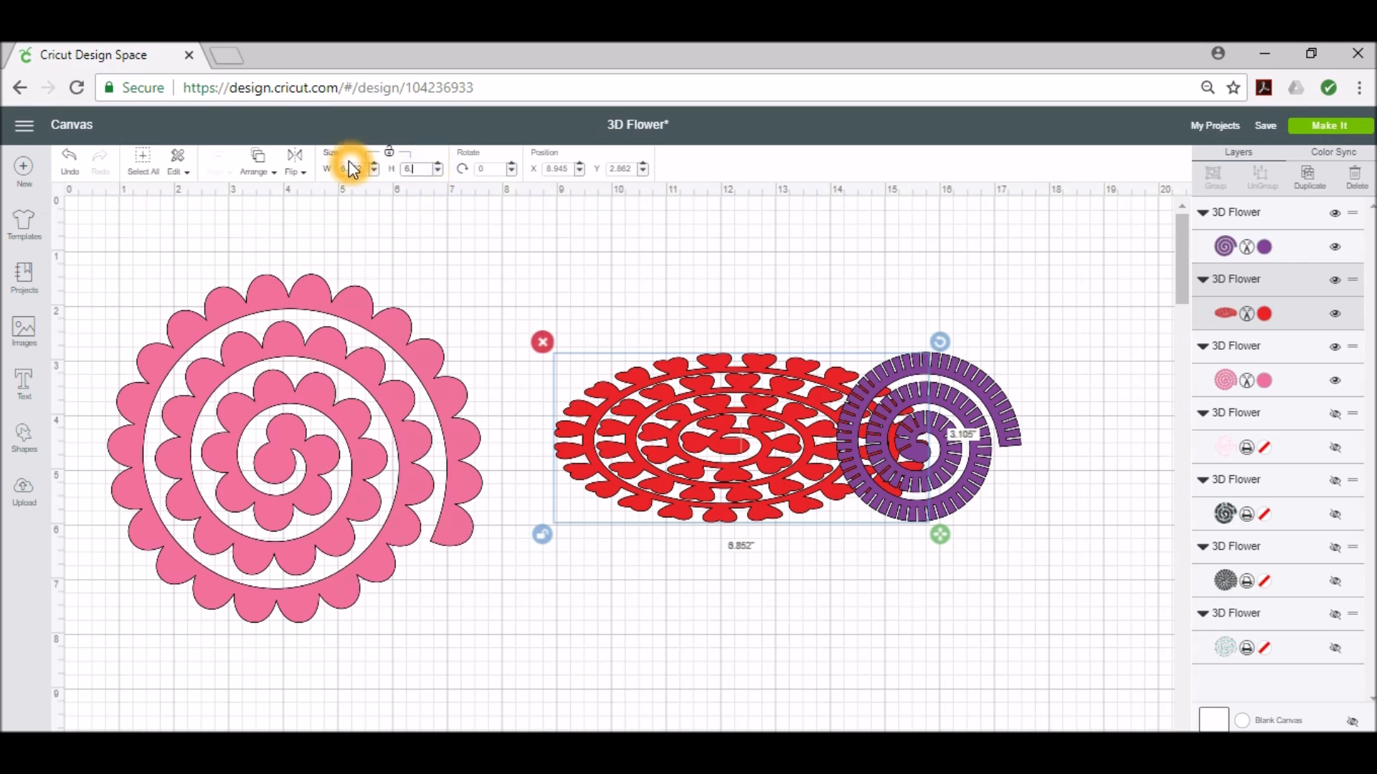
pyautogui.write('.372')
pyautogui.press('Return')
# Move the red spiral down clear of the purple one, and nudge the pink and red spirals together slightly up and left
pyautogui.moveTo(733, 504); pyautogui.dragTo(632, 659)
pyautogui.moveTo(445, 664); pyautogui.dragTo(493, 620)
pyautogui.moveTo(606, 674)
pyautogui.mouseDown()
pyautogui.moveTo(614, 666)
pyautogui.moveTo(590, 659)
pyautogui.mouseUp()
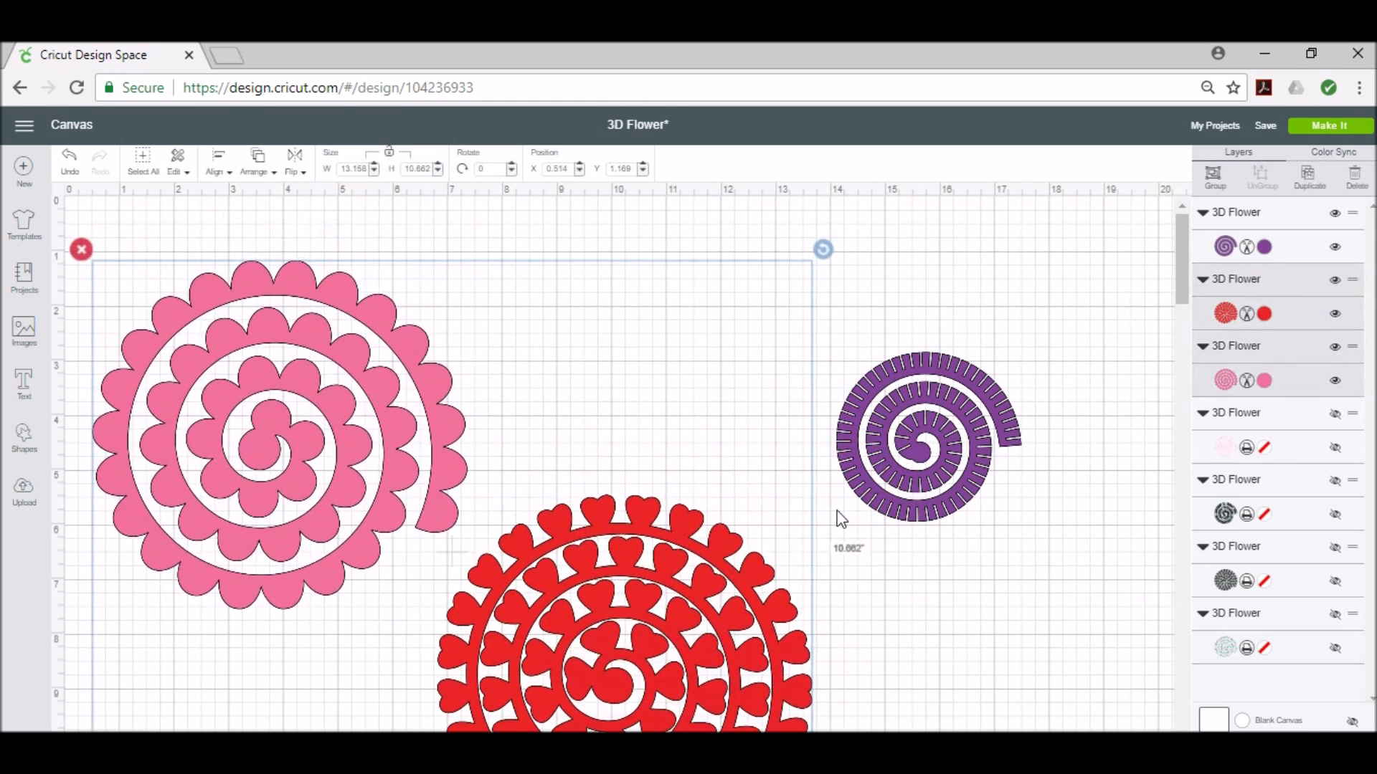
# Unlock the purple spiral's proportions and resize it to 6.852 inches wide and 6.372 inches high, matching the other two
pyautogui.click(944, 445)
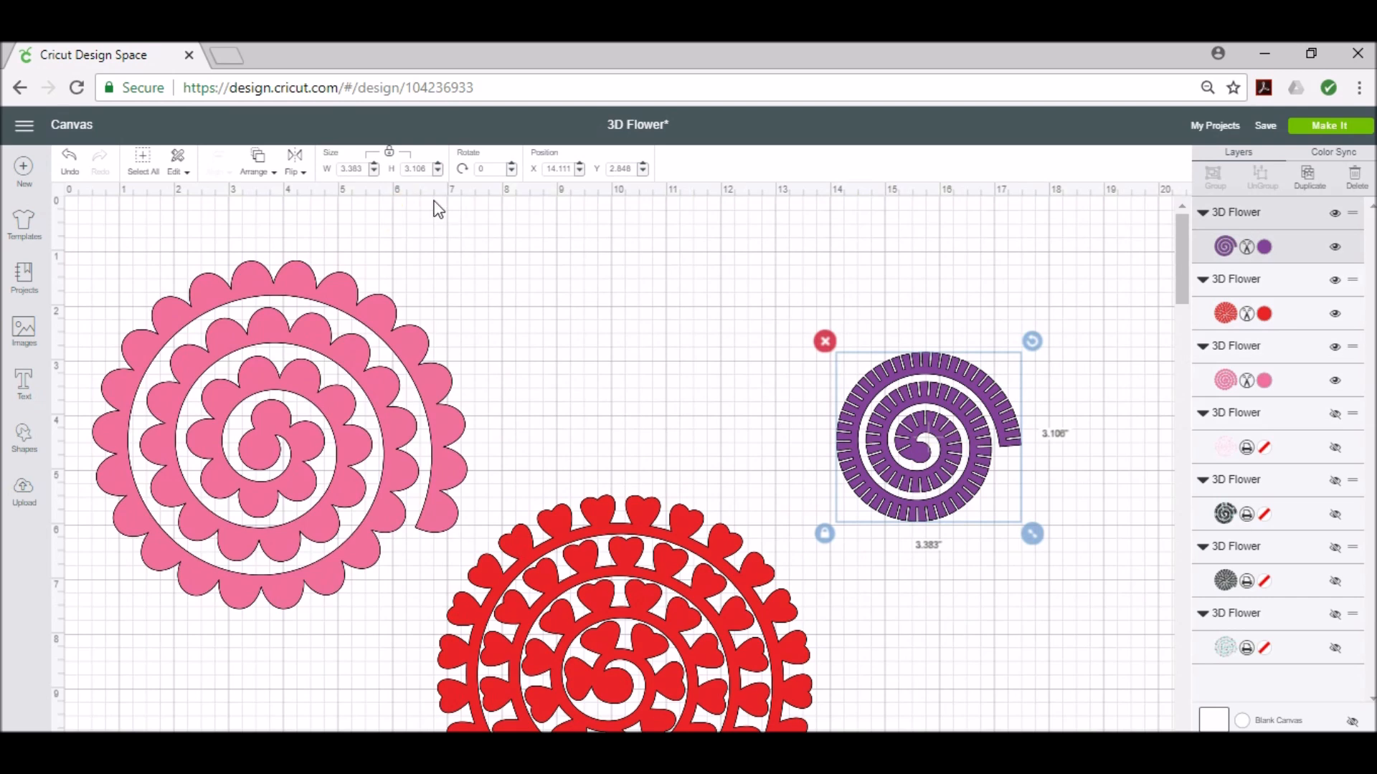
pyautogui.click(825, 534)
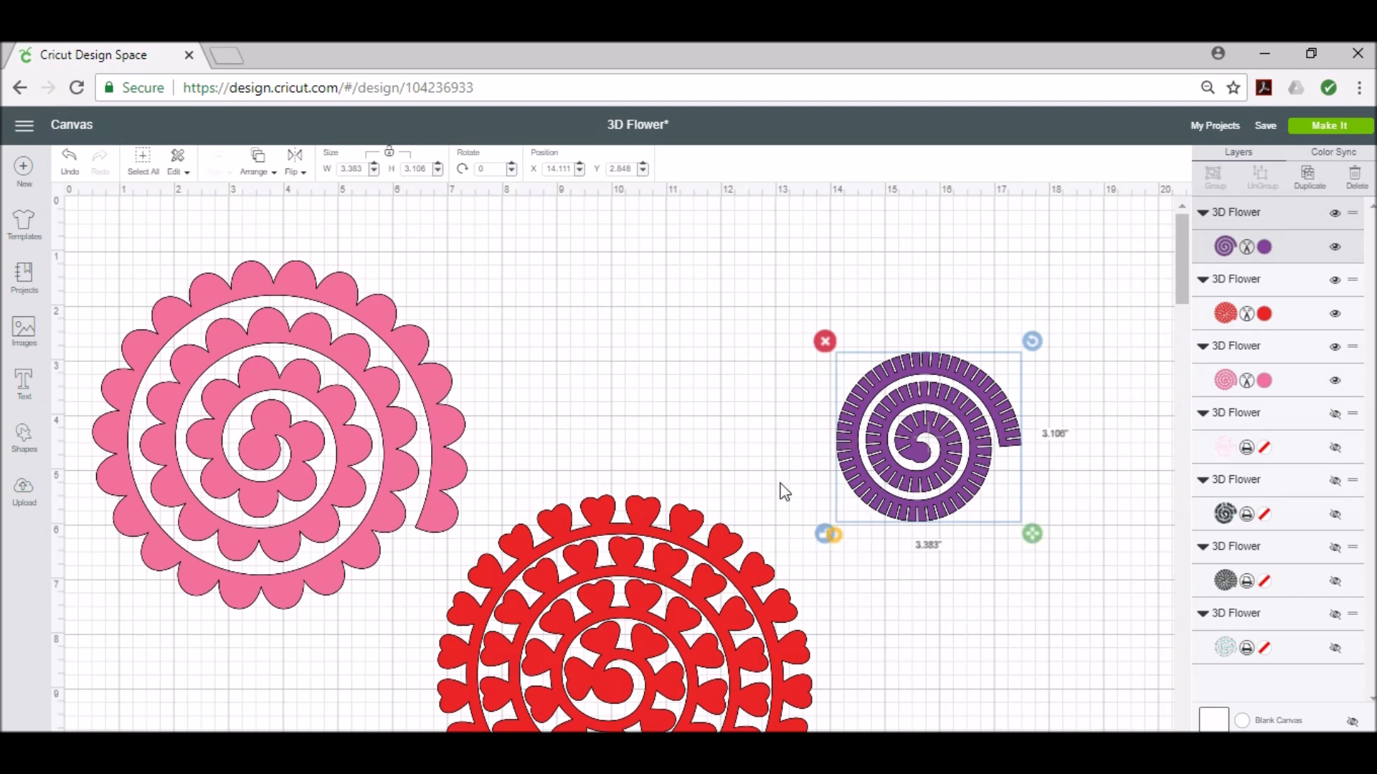
pyautogui.click(357, 168)
pyautogui.write('8.852')
pyautogui.press('Tab')
pyautogui.write('6')
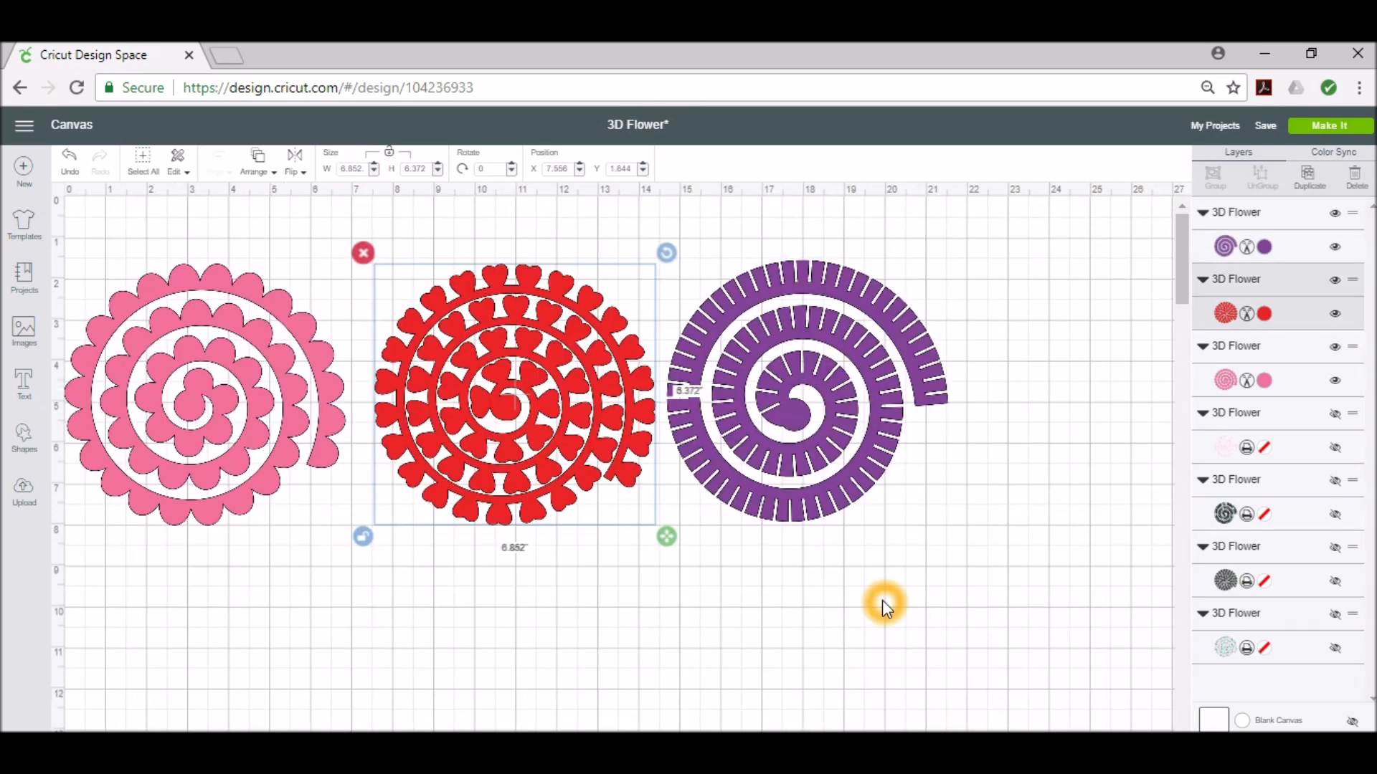
pyautogui.click(1323, 141)
pyautogui.click(1332, 165)
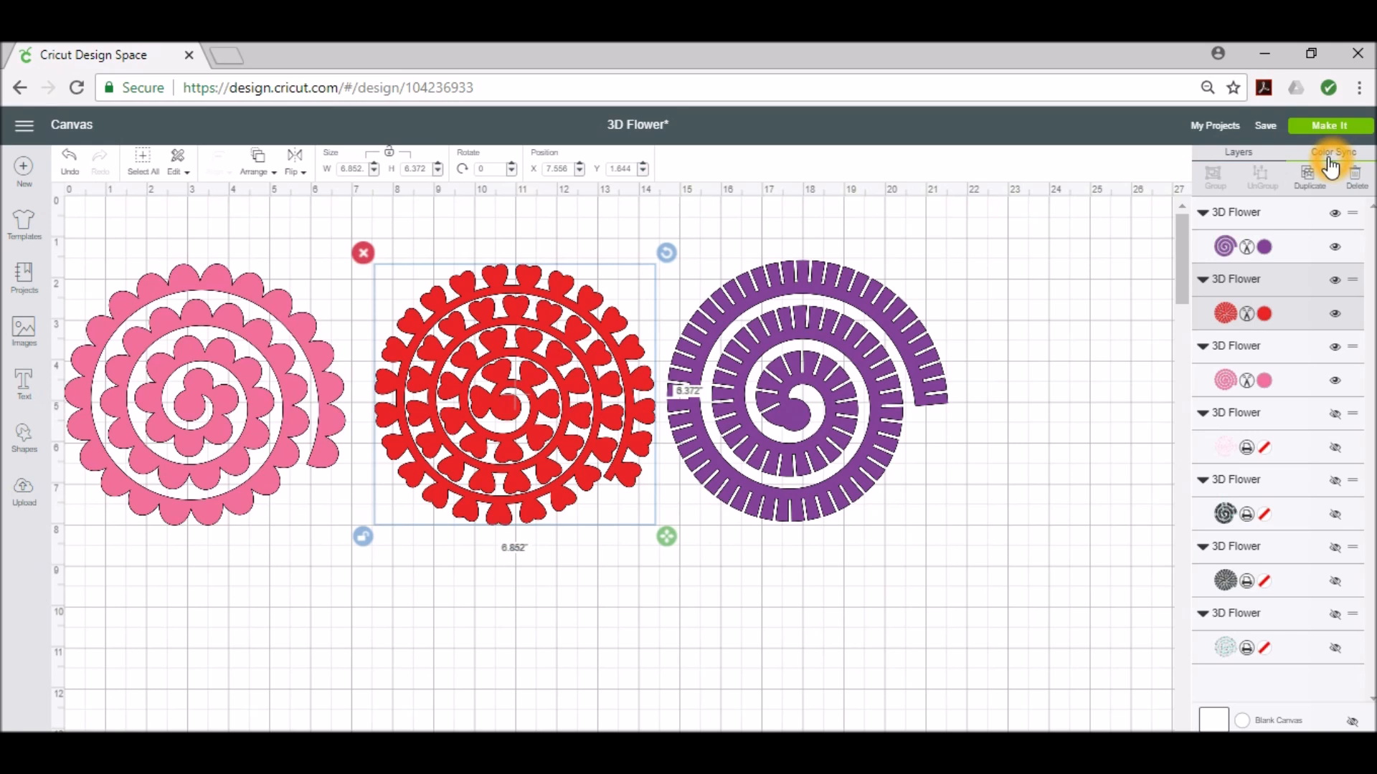
pyautogui.click(27, 523)
pyautogui.click(26, 543)
pyautogui.click(22, 500)
pyautogui.click(20, 559)
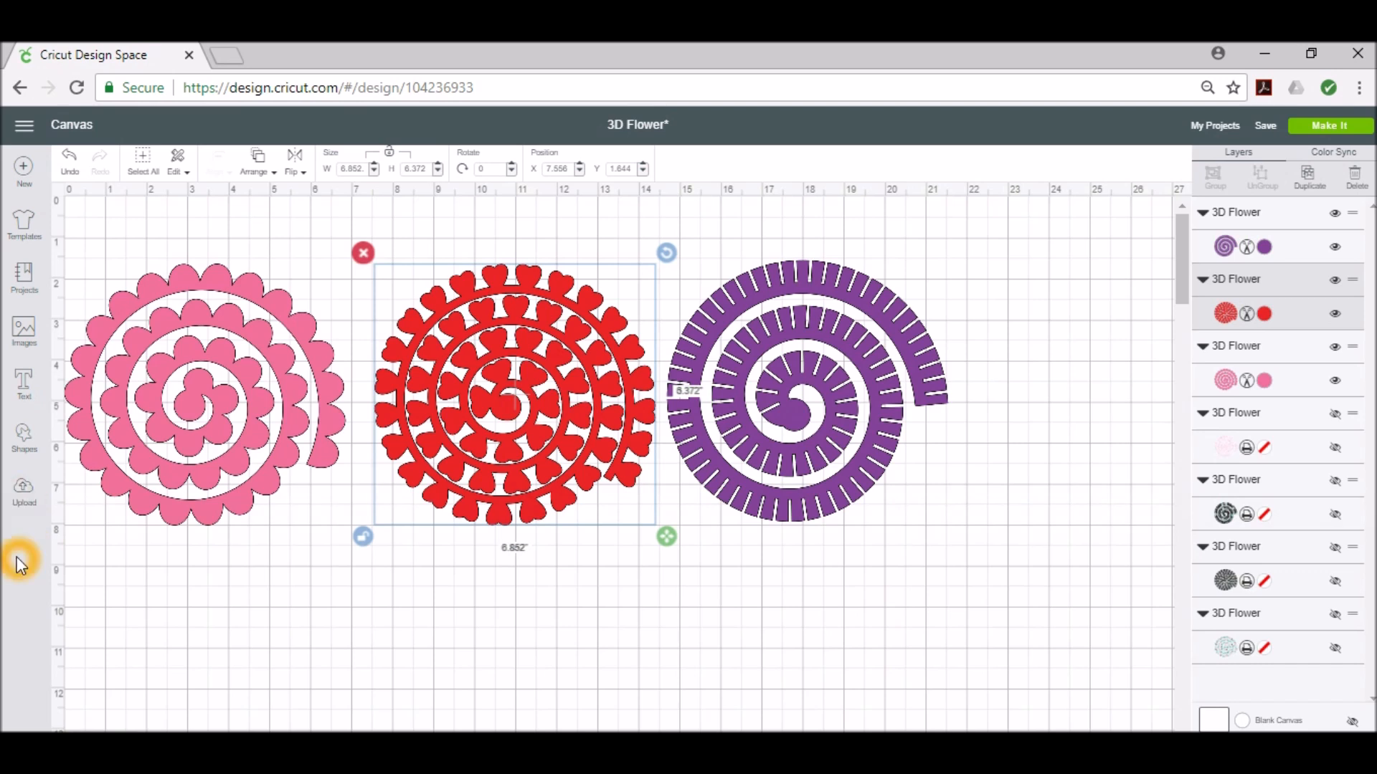
# Start a pattern fill upload and choose the floral image file 9 from the Paper folder
pyautogui.click(23, 494)
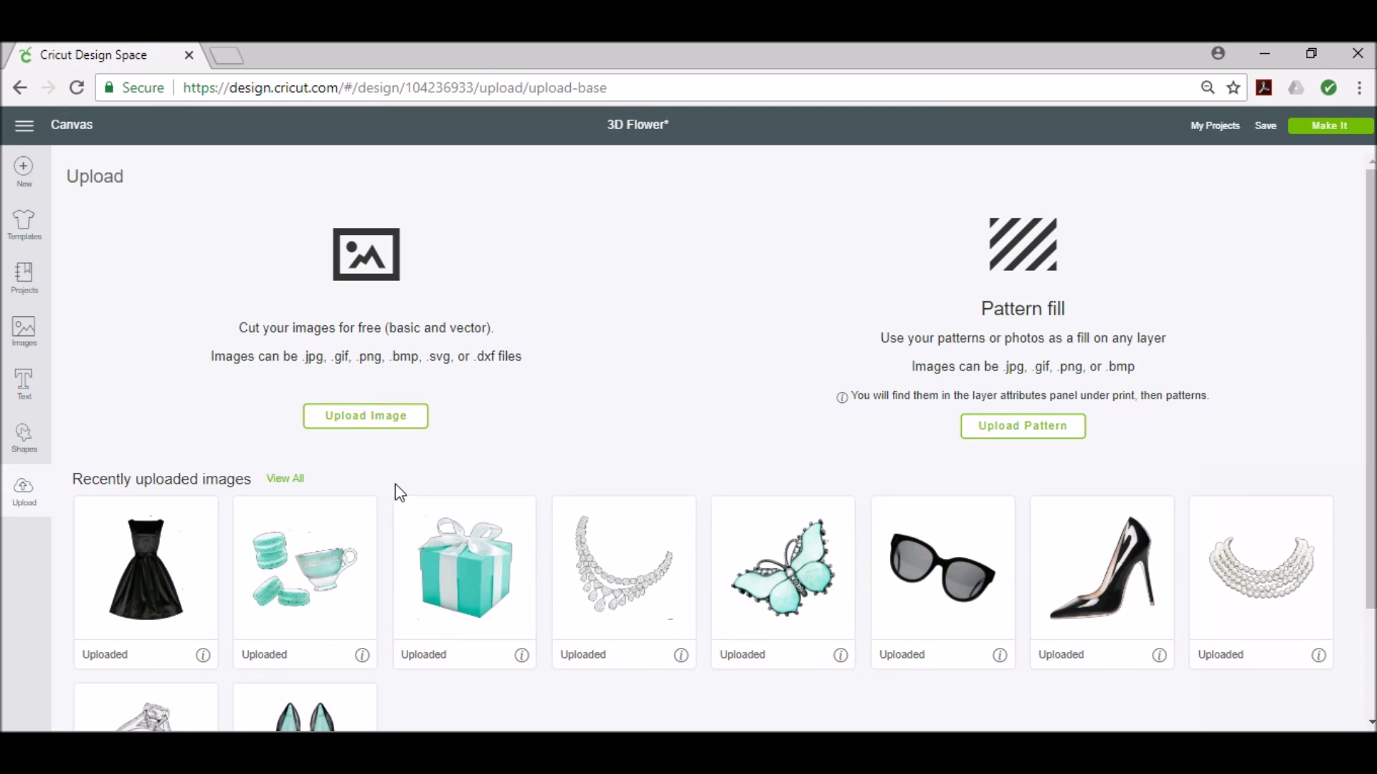
pyautogui.click(433, 448)
pyautogui.click(813, 384)
pyautogui.click(1026, 434)
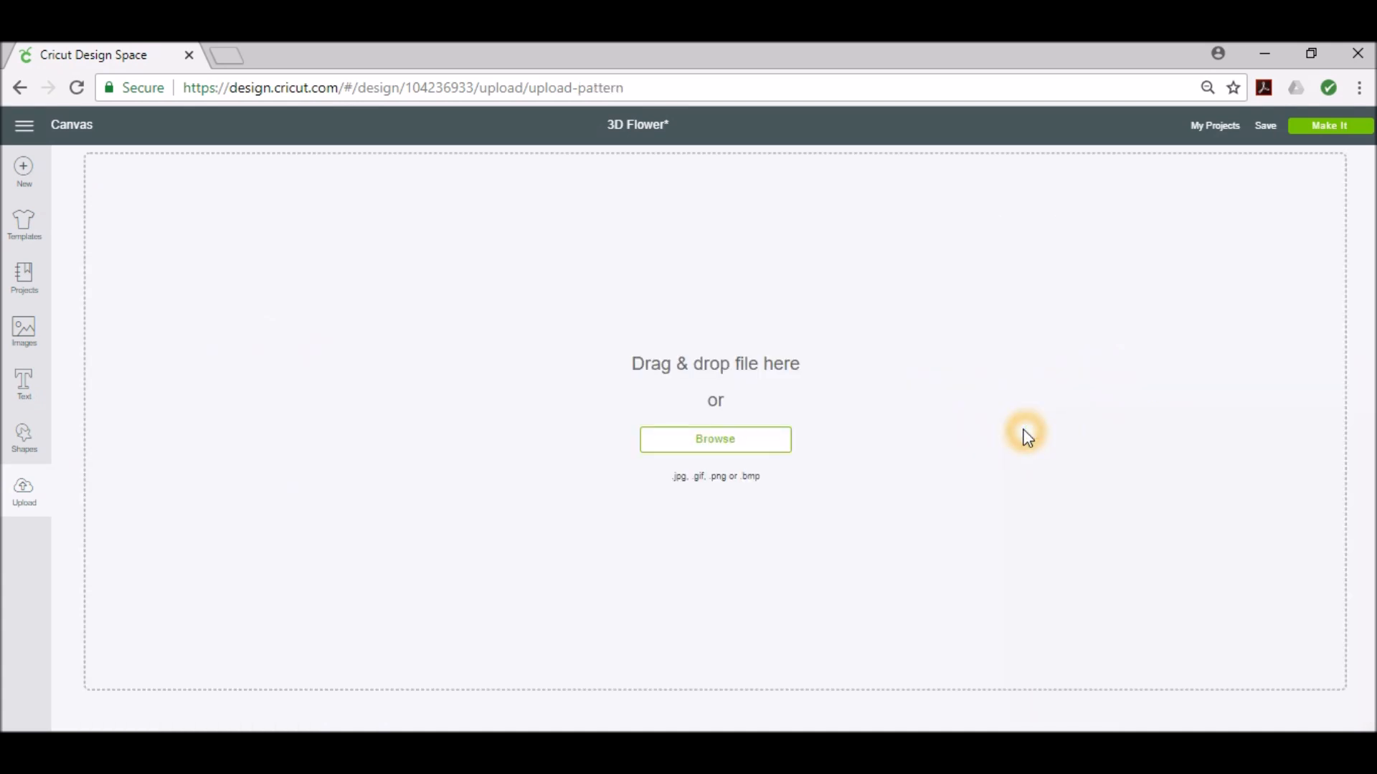
pyautogui.click(728, 444)
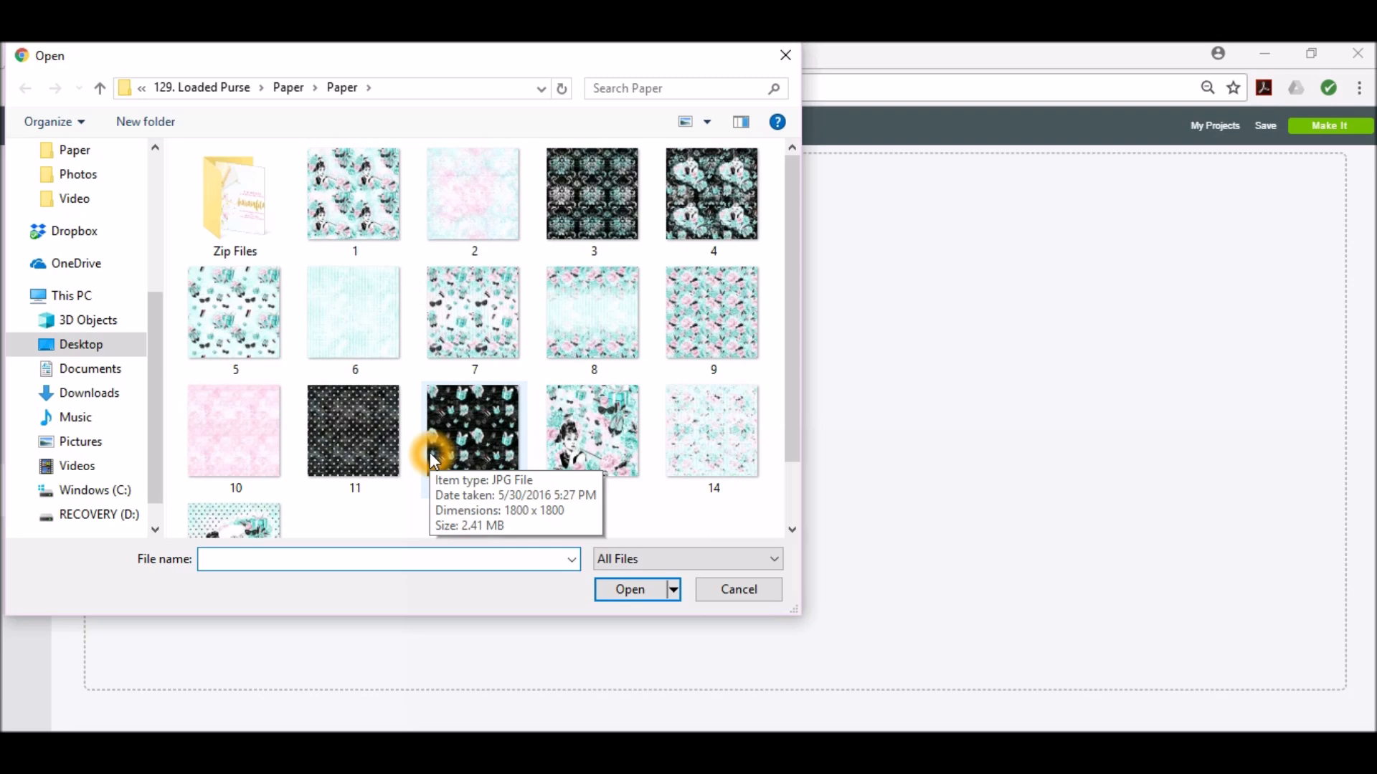
pyautogui.click(729, 316)
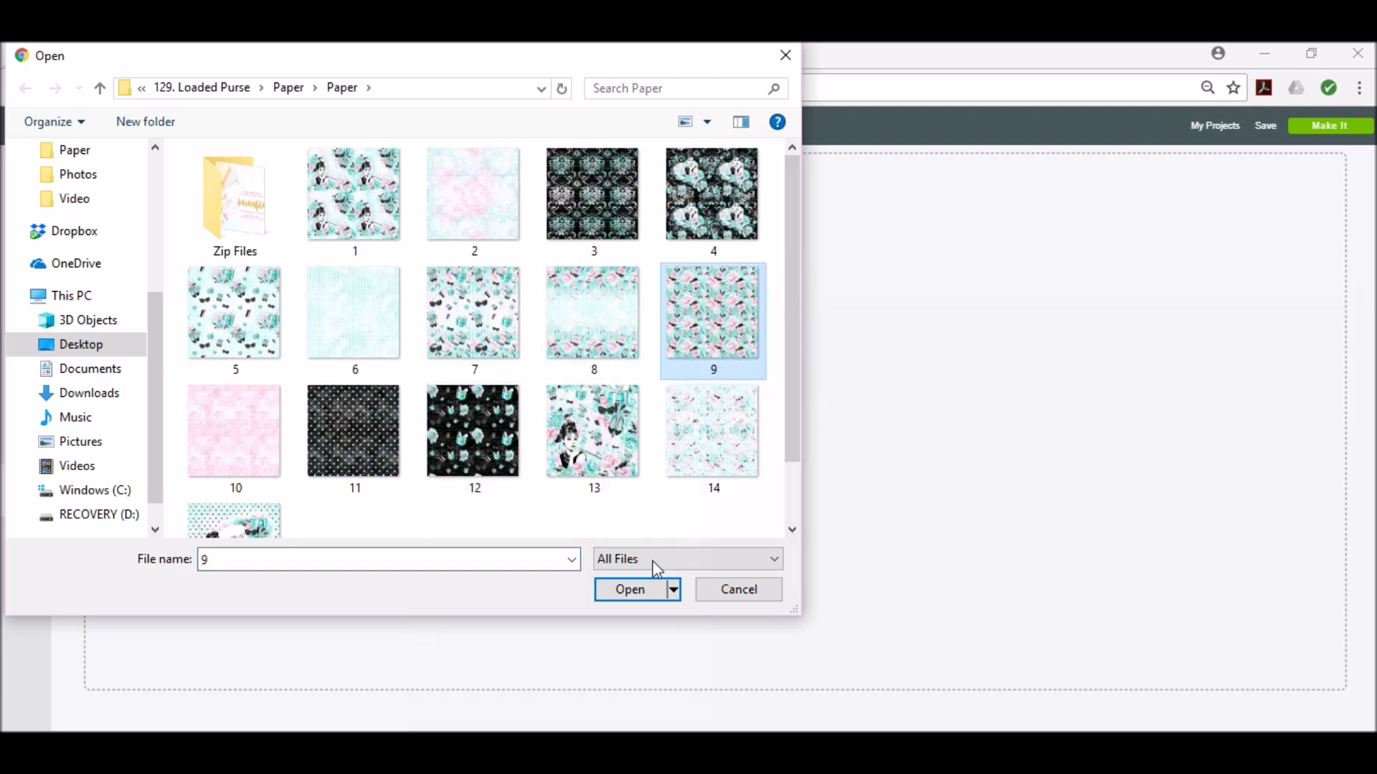
pyautogui.click(633, 590)
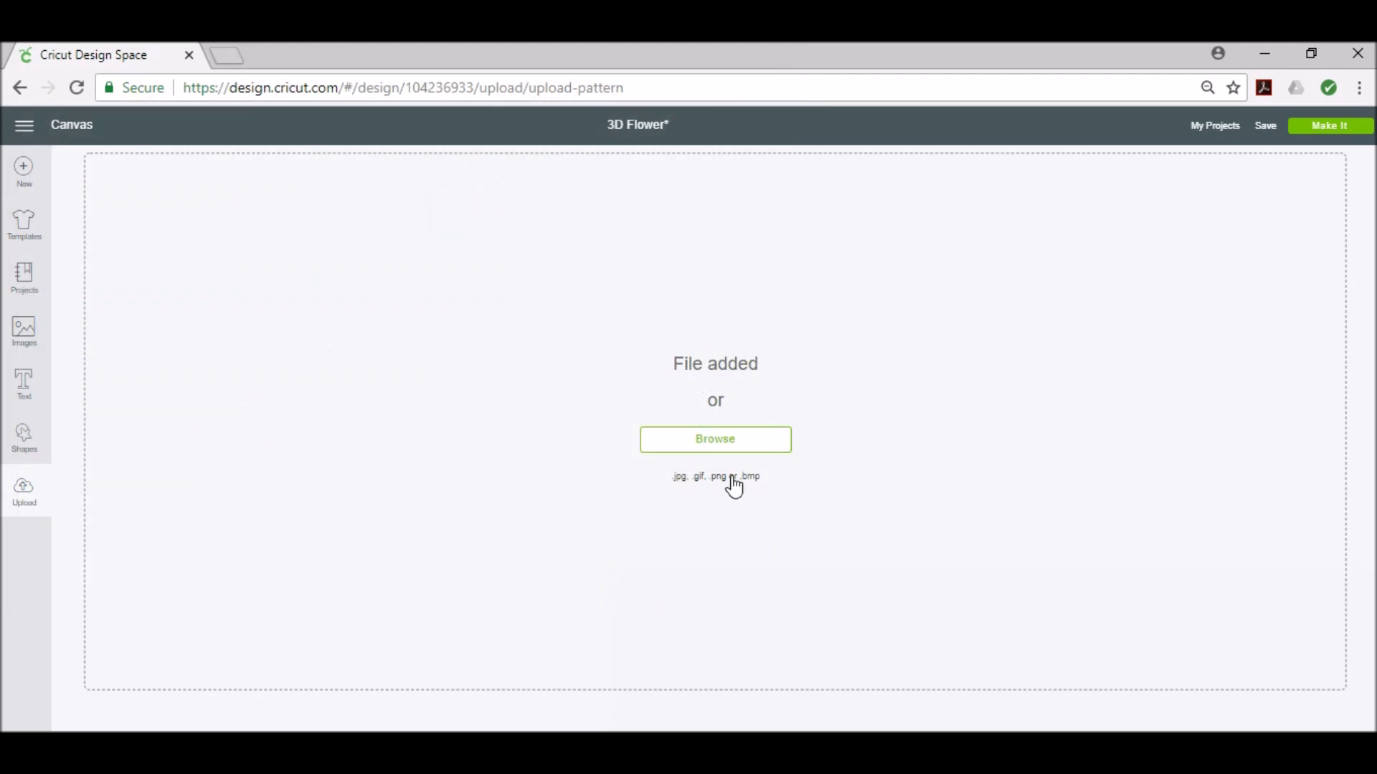
# Name the uploaded floral pattern "pink and blue paper" and save it as a pattern fill
pyautogui.moveTo(691, 259); pyautogui.dragTo(620, 264)
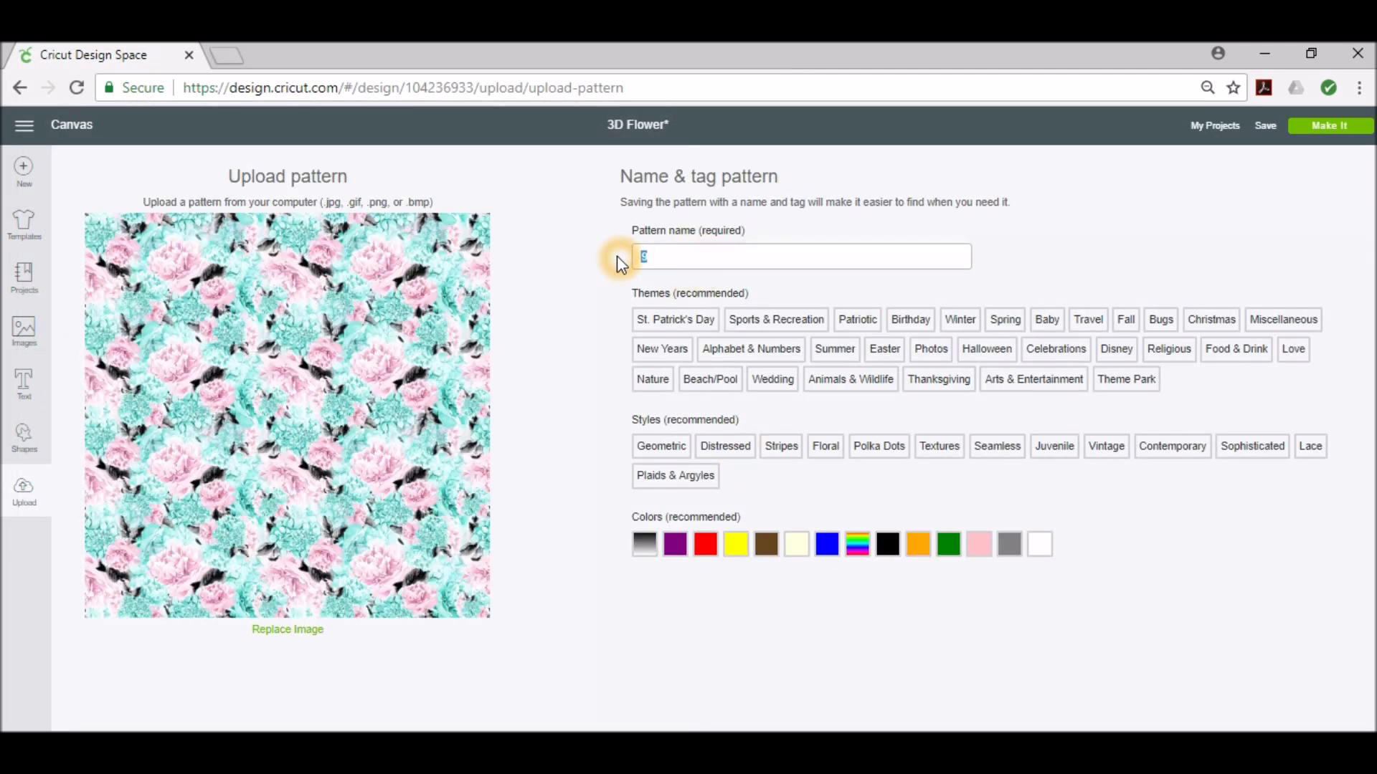
pyautogui.write('pink and blue paper')
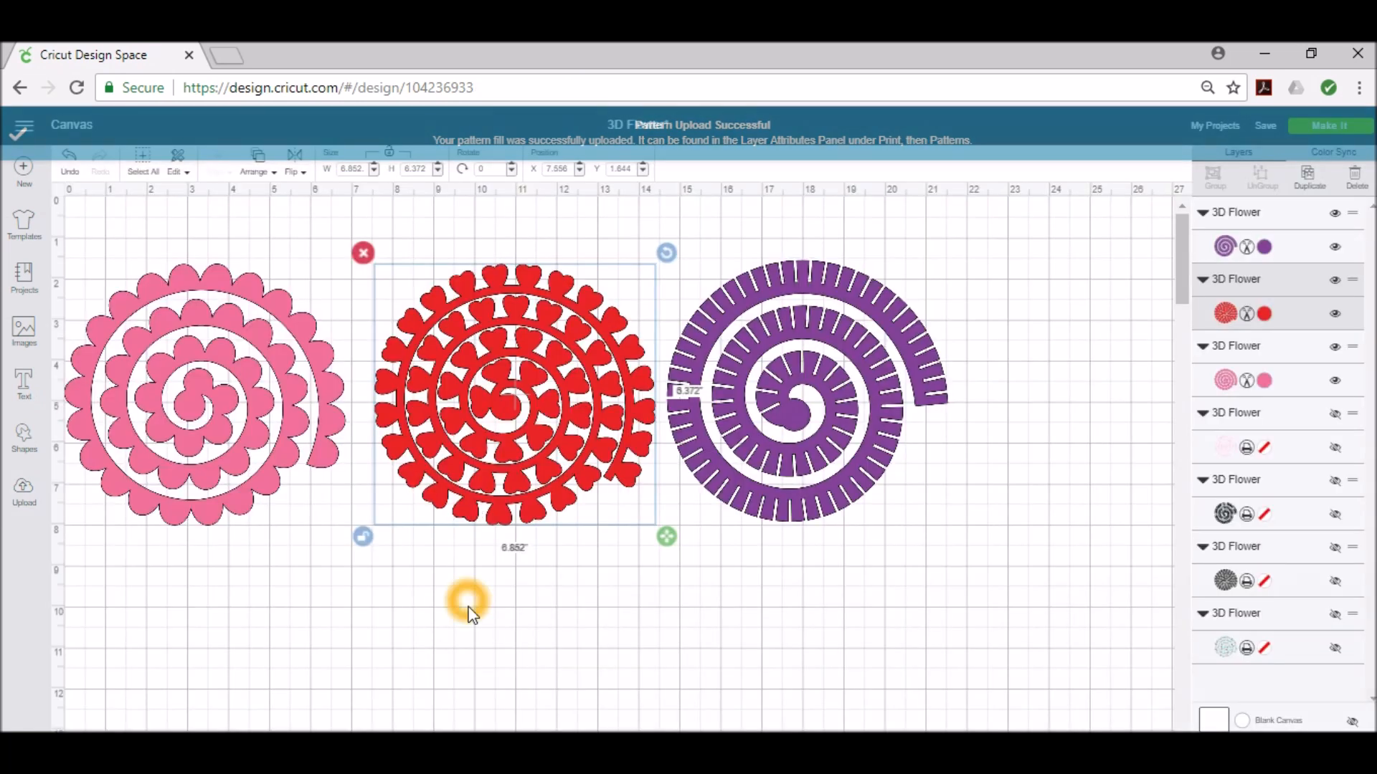
pyautogui.click(921, 656)
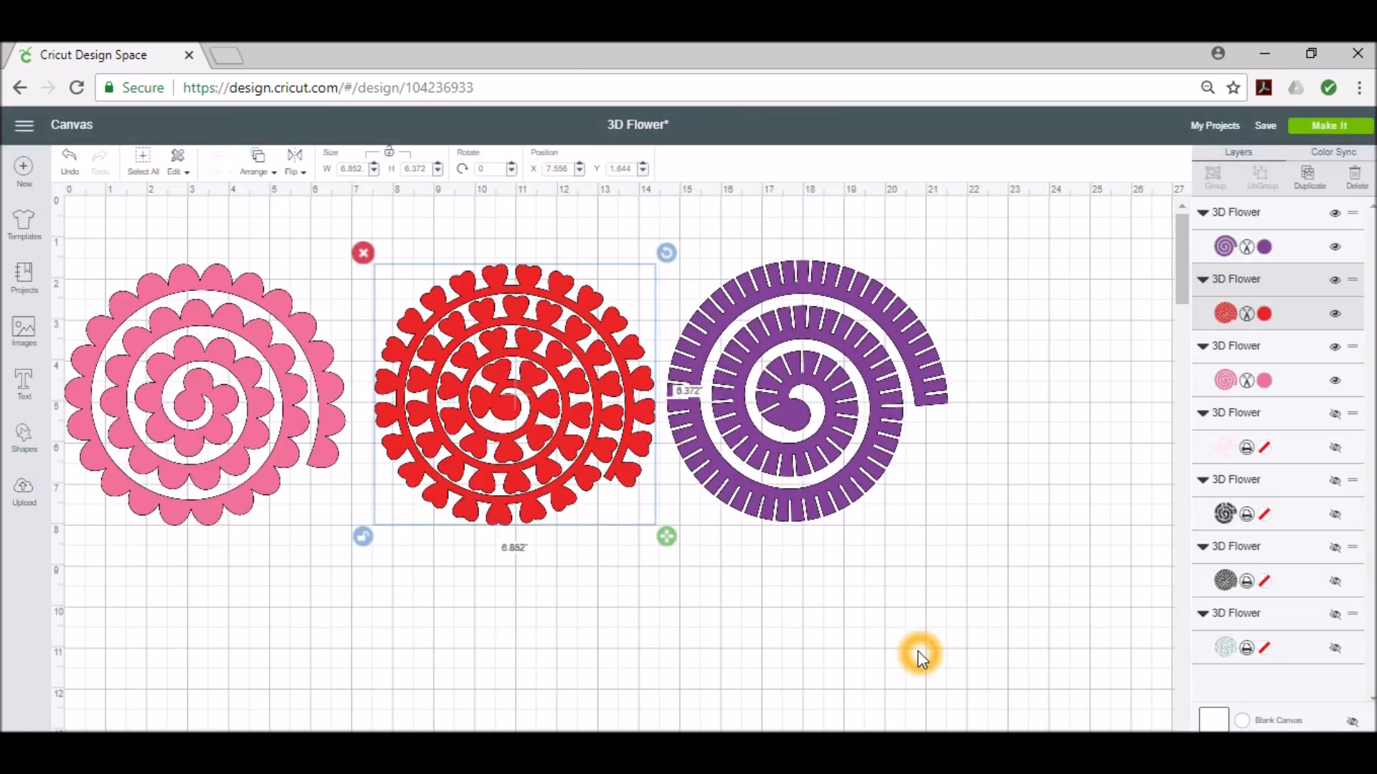
# Change the pink scalloped spiral from cut to print and fill it with the uploaded pink and blue floral pattern
pyautogui.click(258, 476)
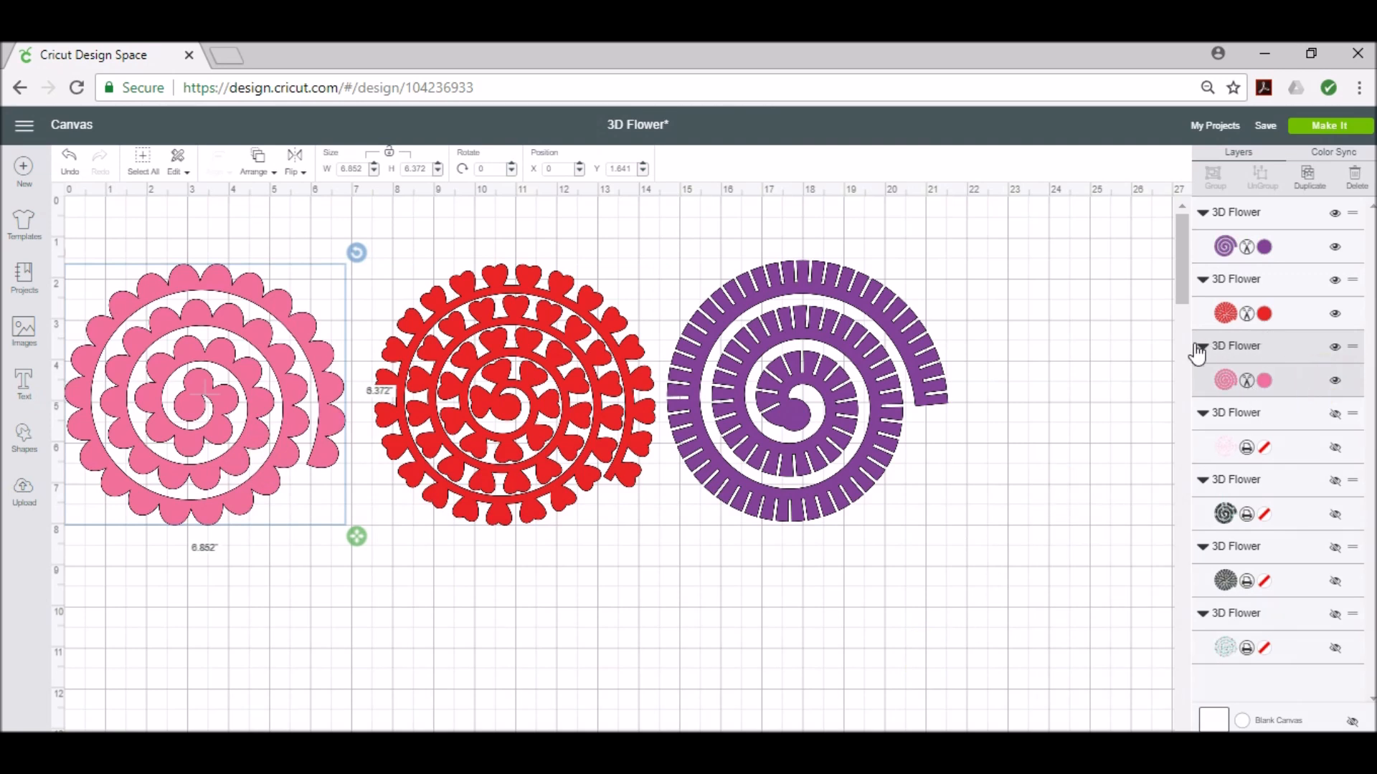
pyautogui.click(1335, 382)
pyautogui.click(1265, 383)
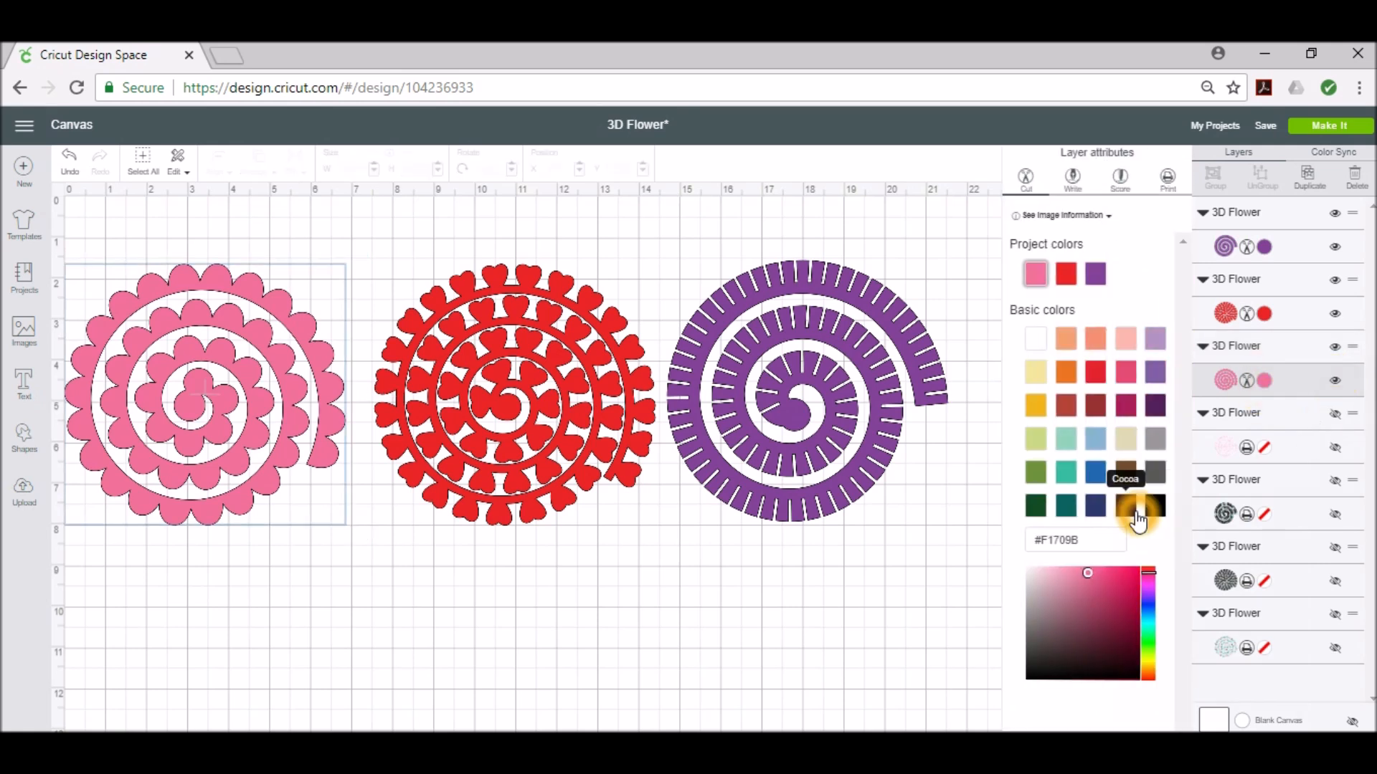
pyautogui.click(1118, 597)
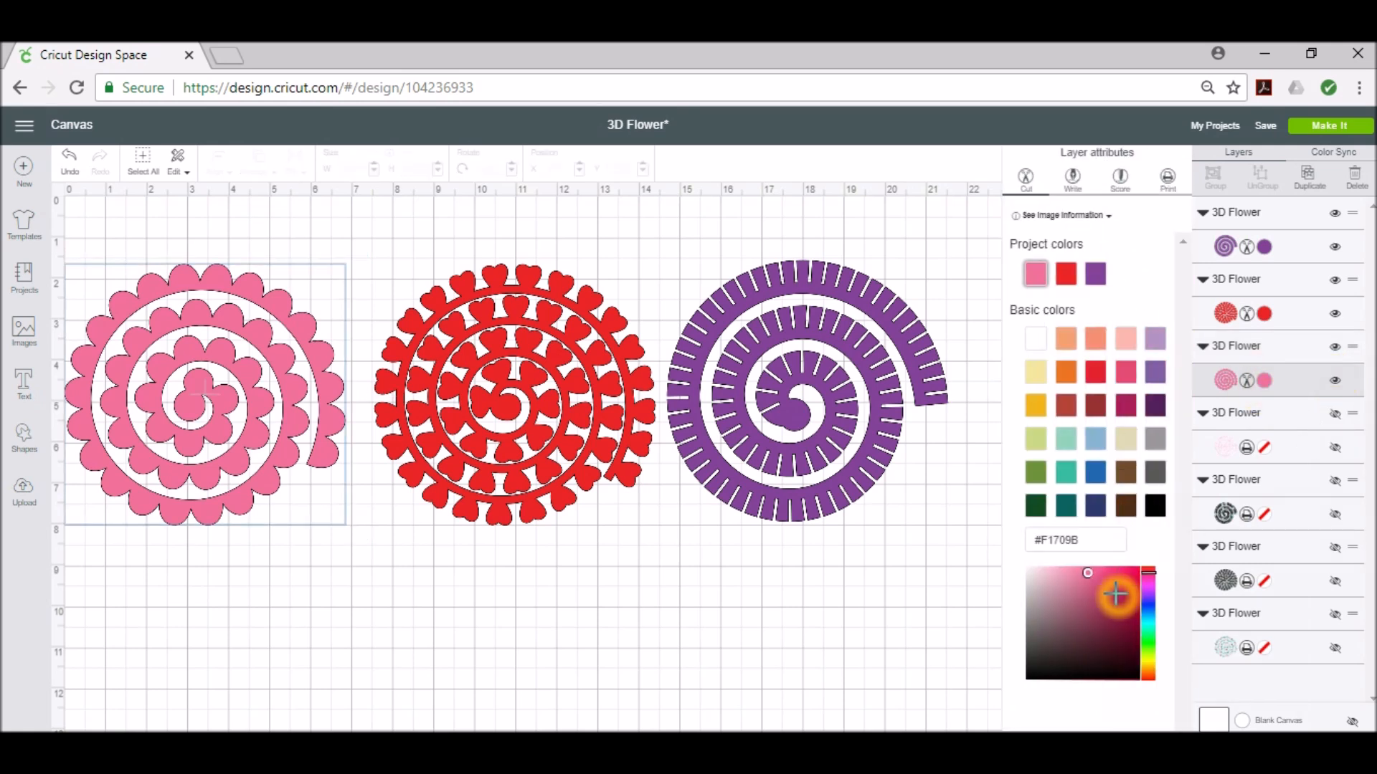
pyautogui.click(1092, 566)
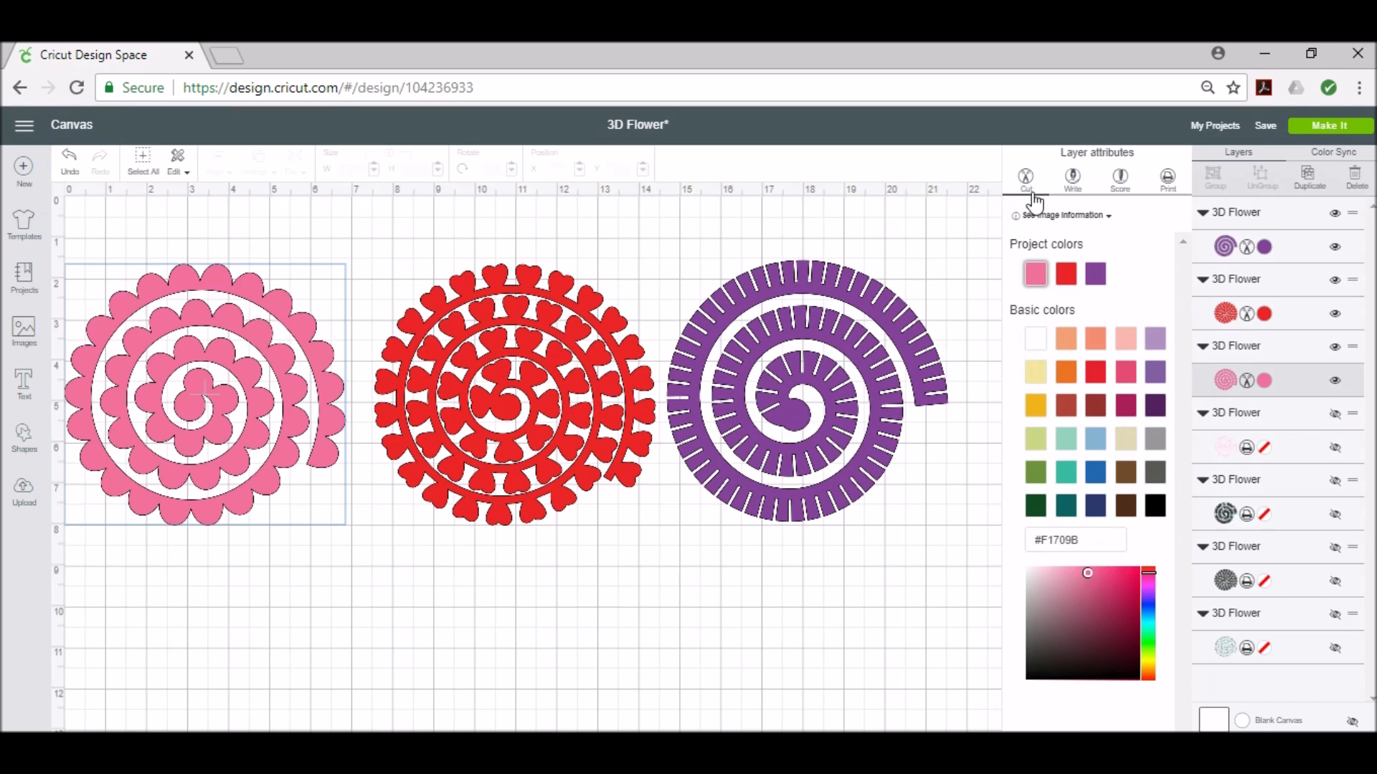
pyautogui.click(1170, 195)
pyautogui.click(1169, 195)
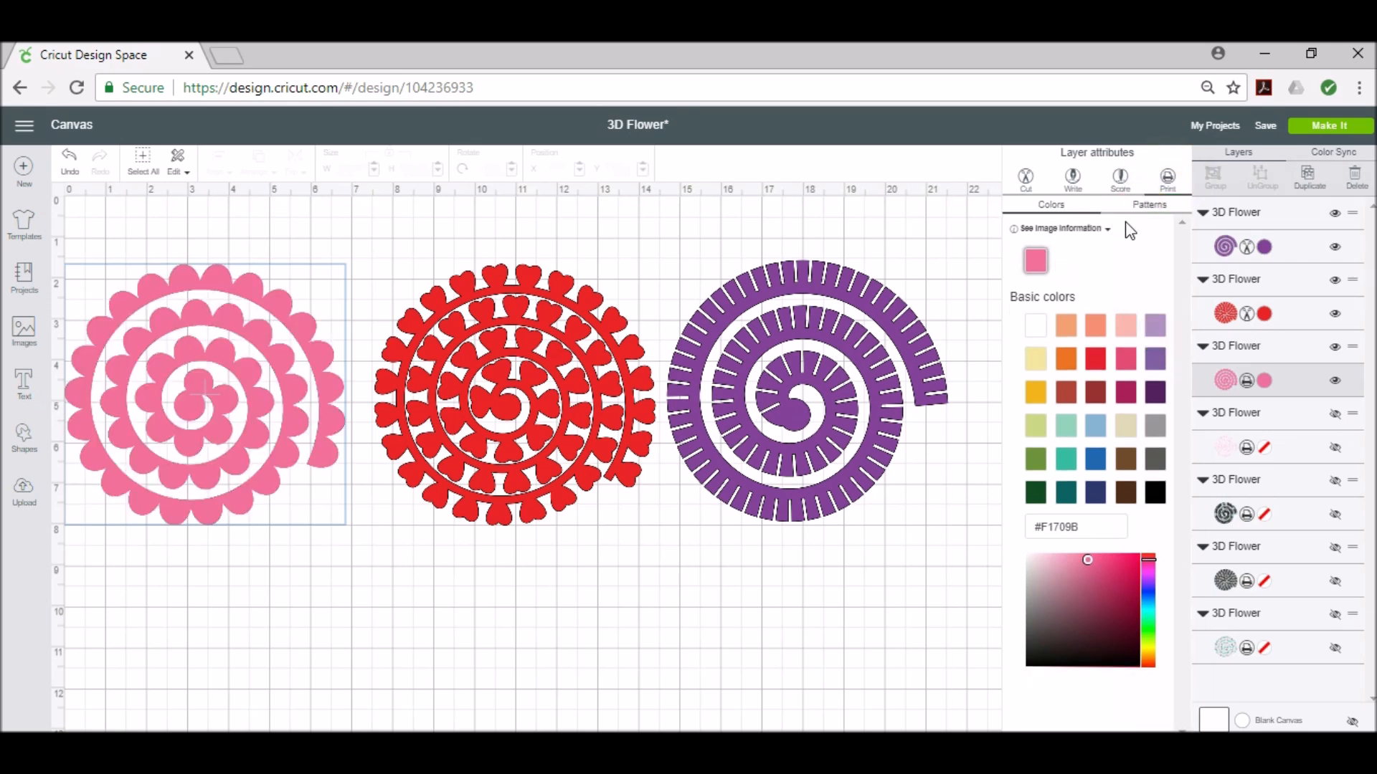
pyautogui.click(1150, 207)
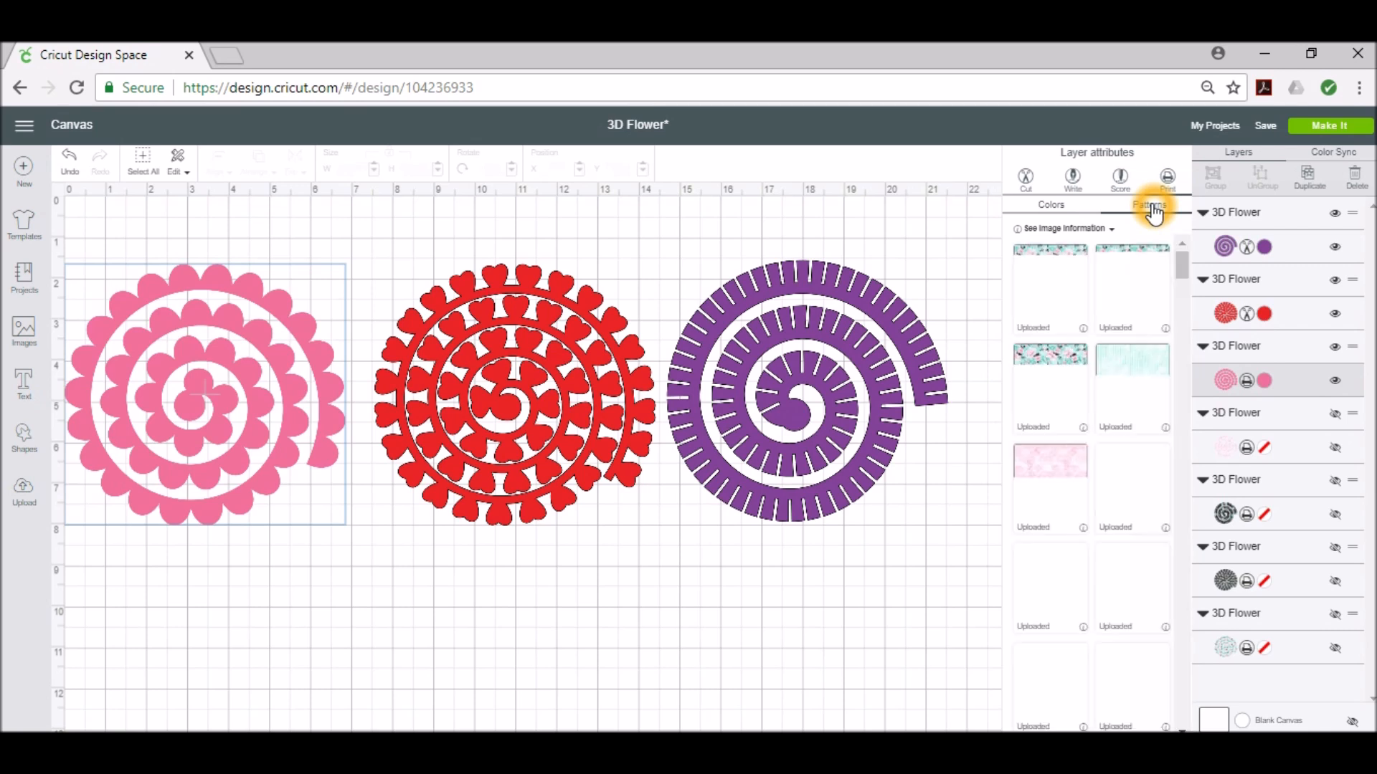
pyautogui.click(1049, 302)
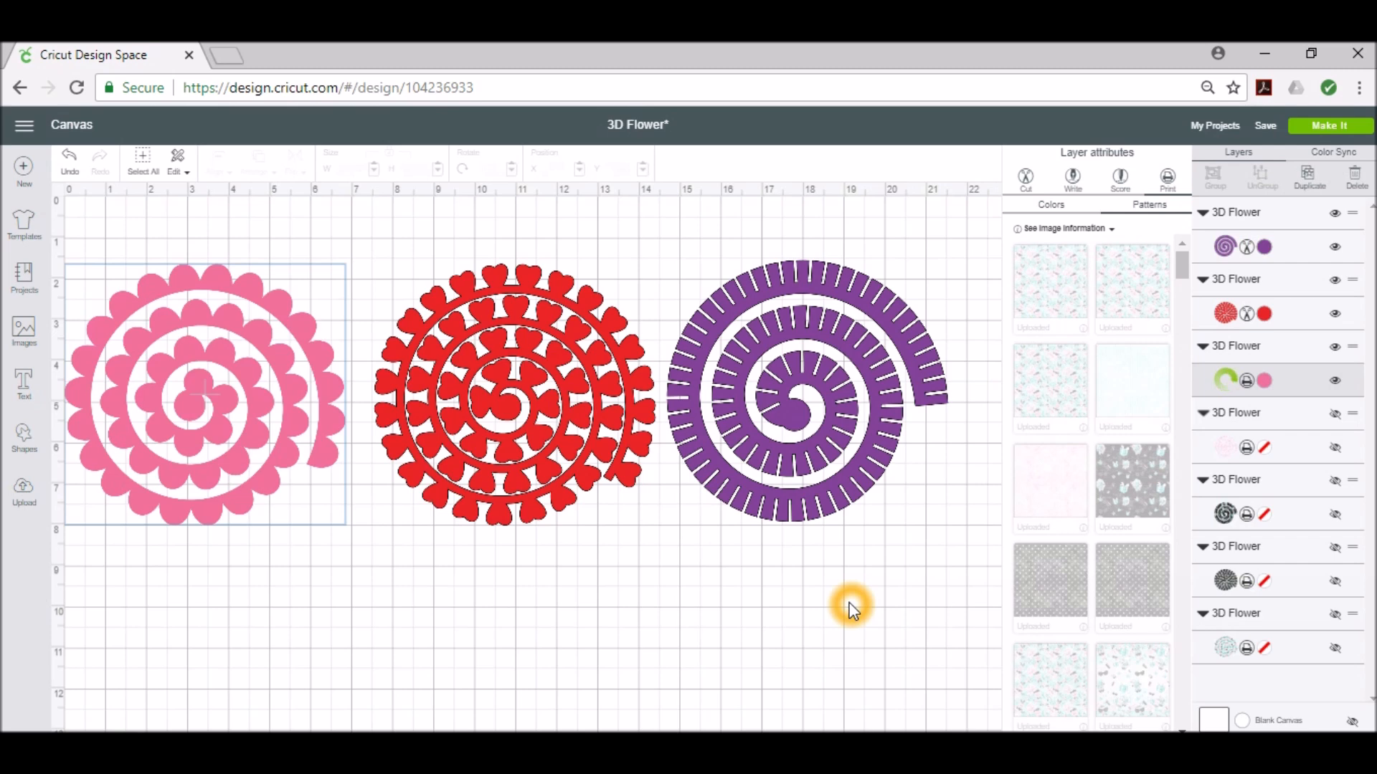
pyautogui.click(169, 577)
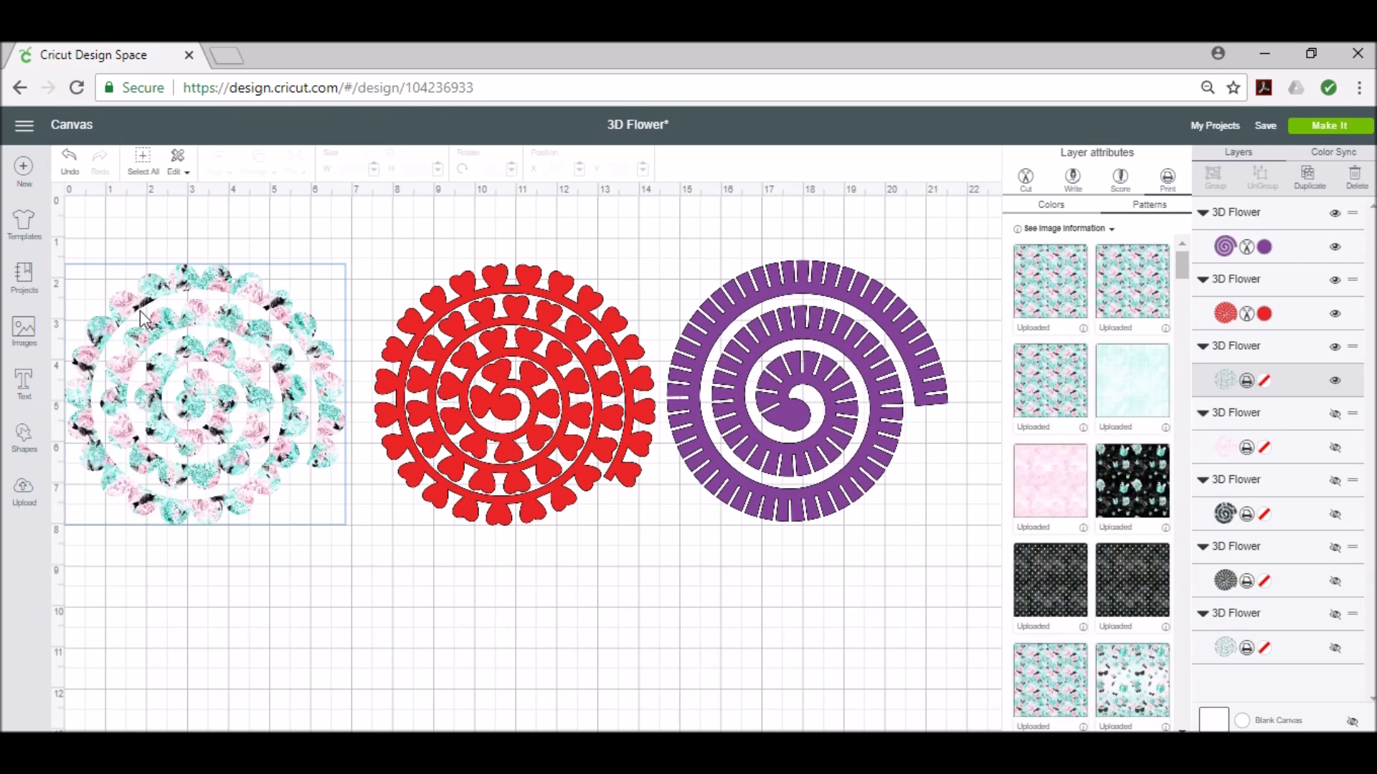
pyautogui.click(233, 474)
# Change the red heart spiral from cut to print and fill it with the uploaded black dotted pattern
pyautogui.click(483, 459)
pyautogui.click(502, 440)
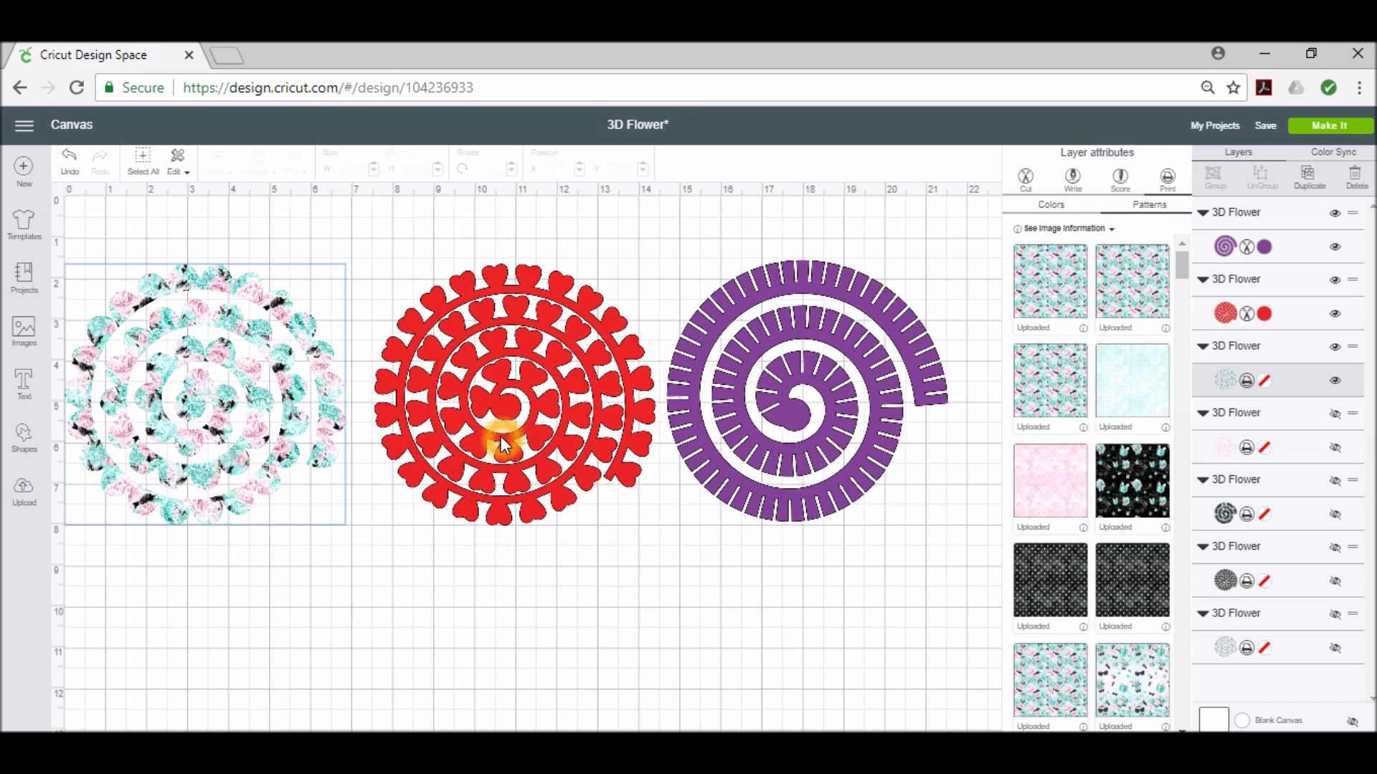
pyautogui.click(1265, 317)
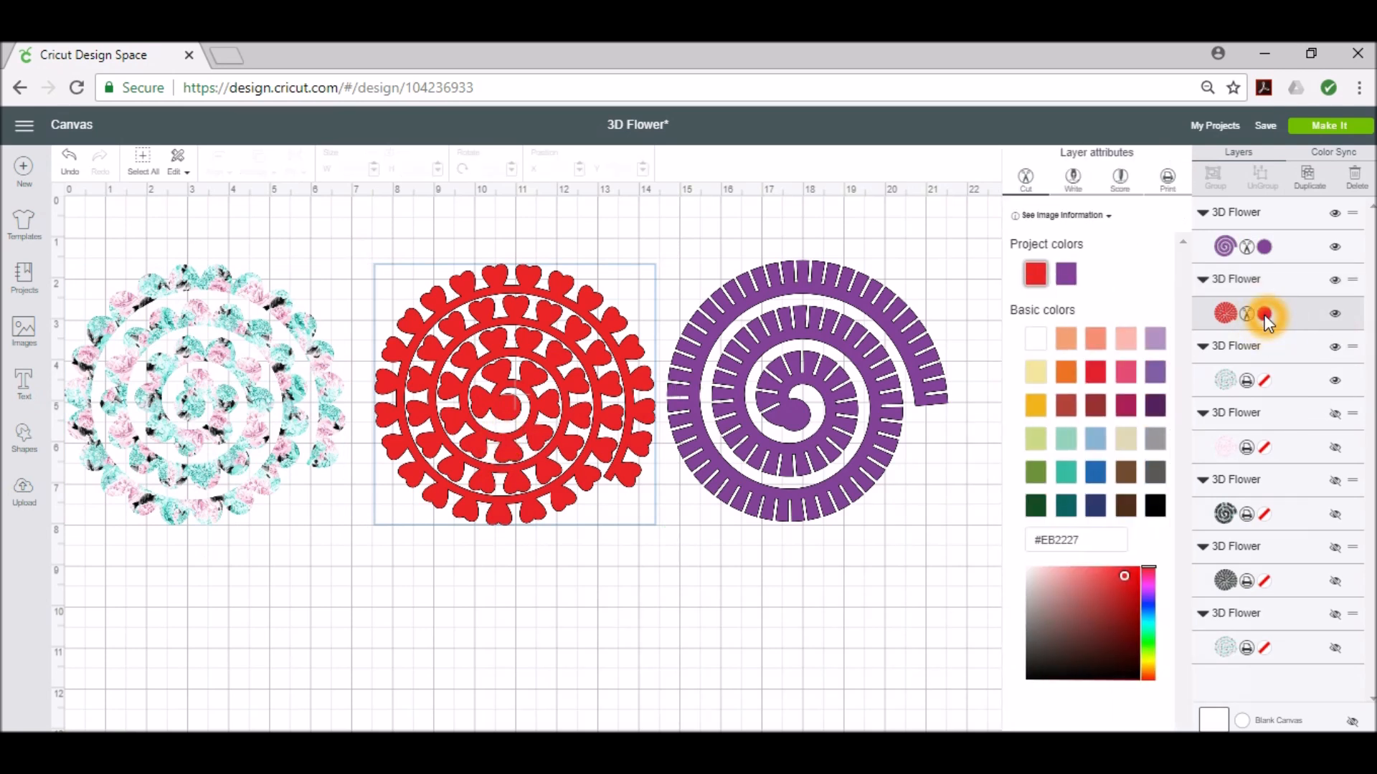
pyautogui.click(1168, 178)
pyautogui.click(1156, 208)
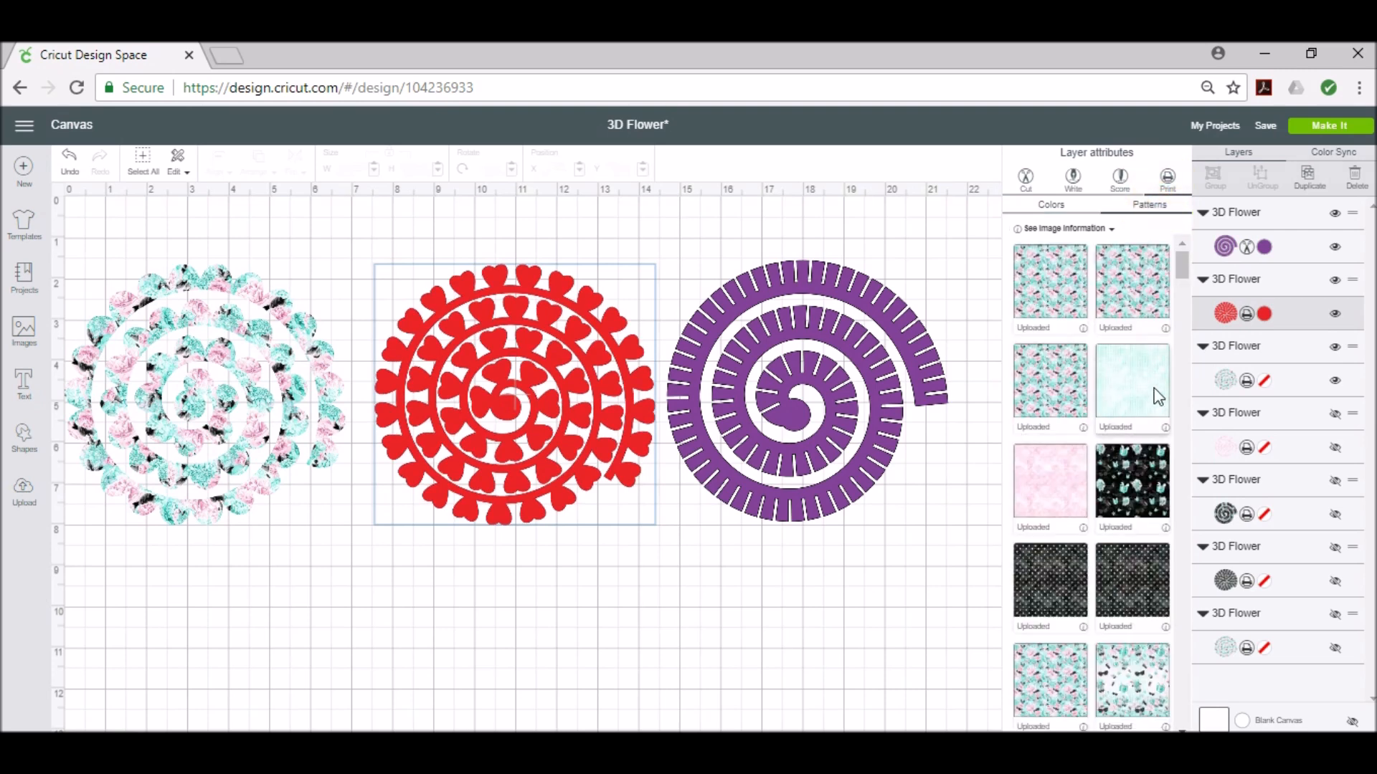
pyautogui.click(1066, 593)
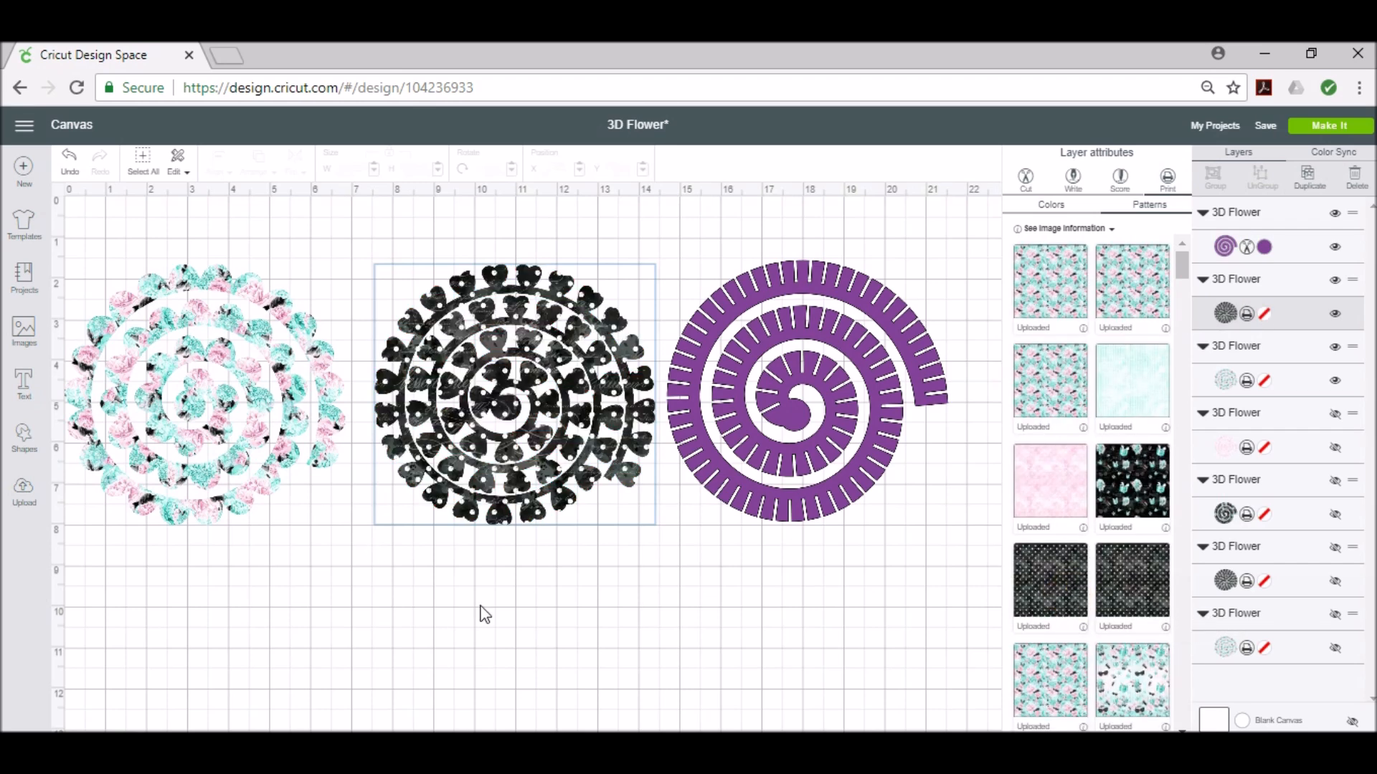
# Change the purple fringed spiral from cut to print and fill it with the uploaded black pattern with teal flowers
pyautogui.click(793, 419)
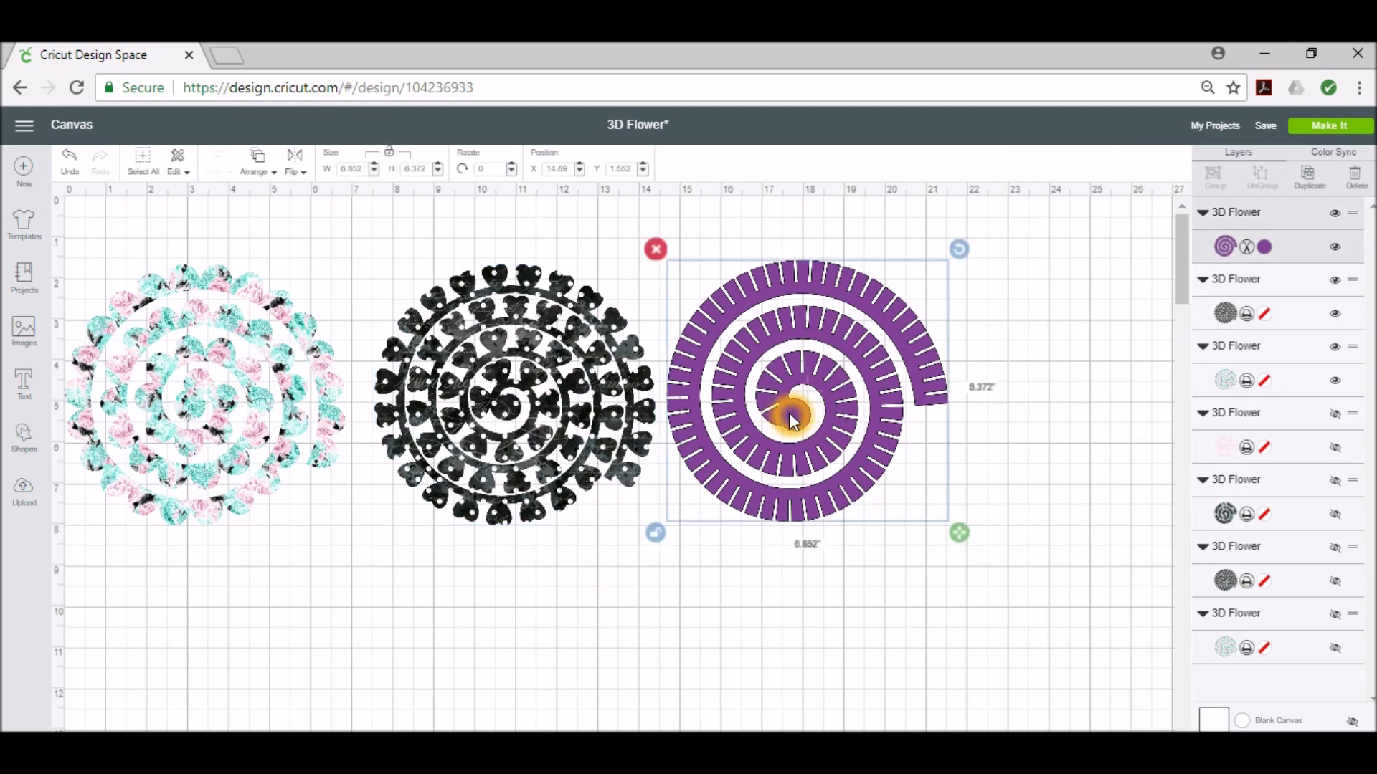
pyautogui.click(1266, 248)
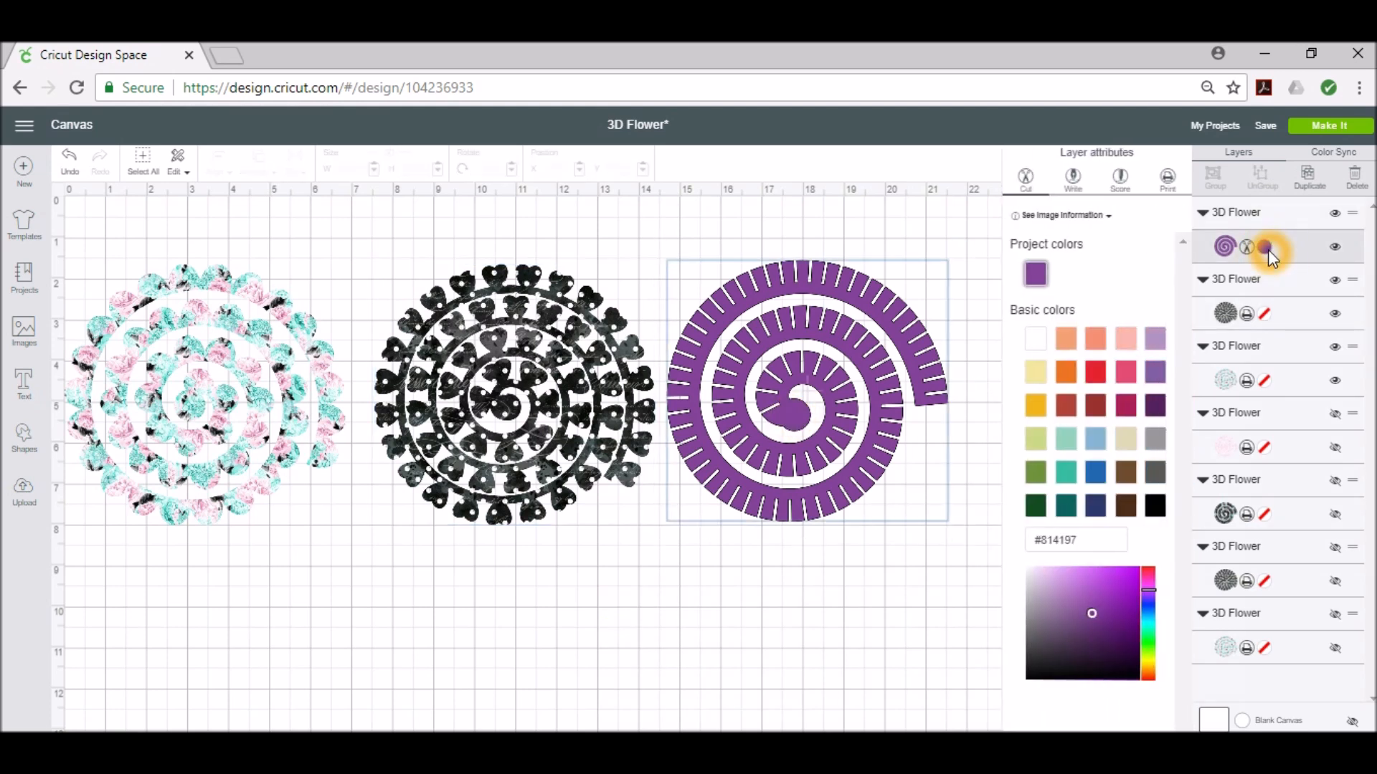
pyautogui.click(1167, 185)
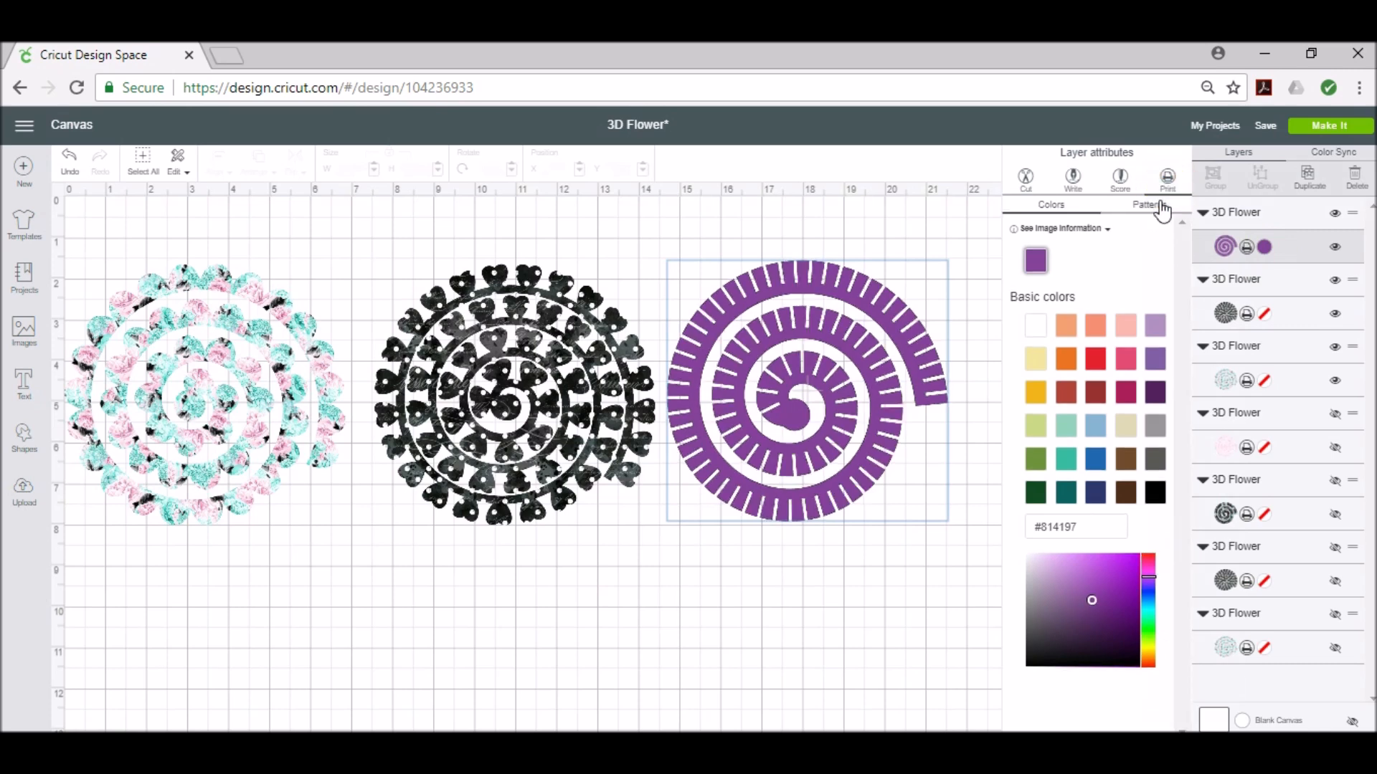
pyautogui.click(1155, 205)
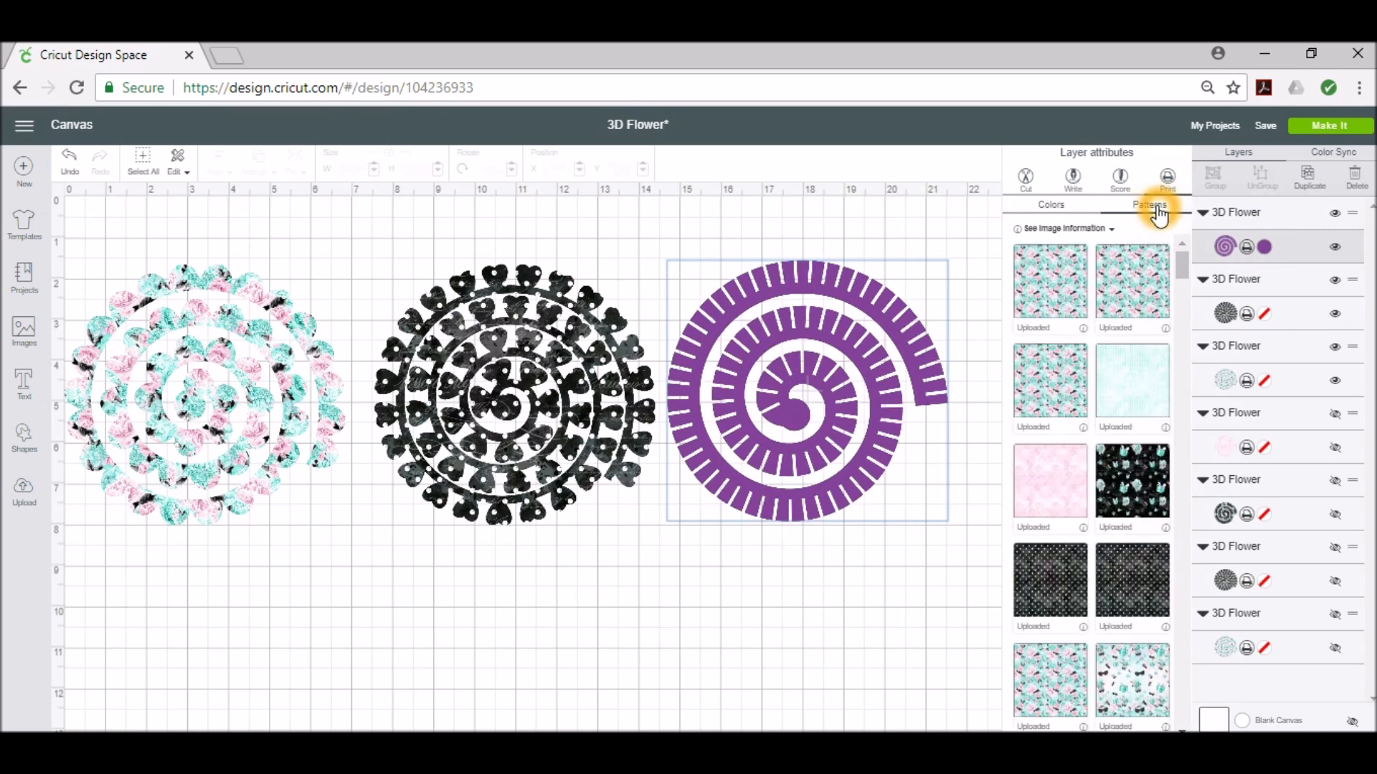
pyautogui.click(1142, 486)
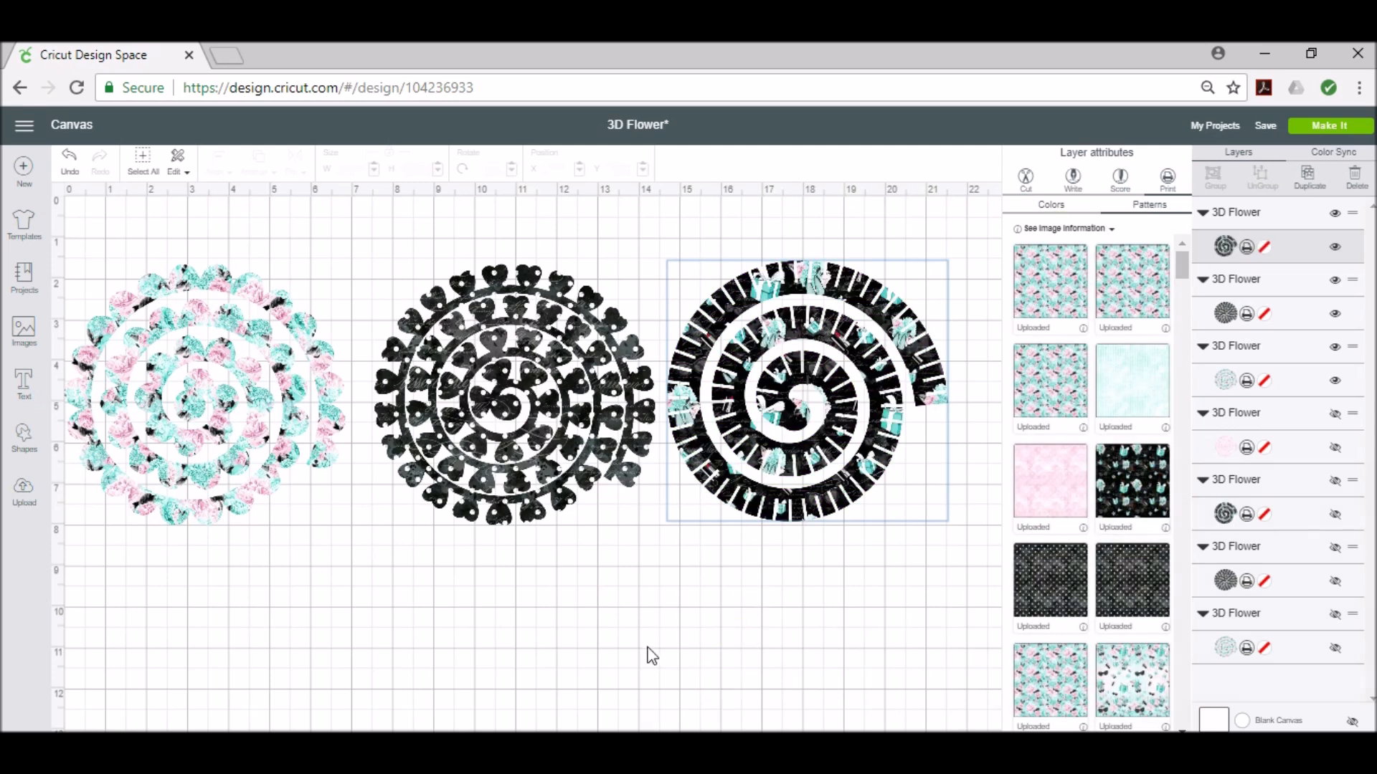
pyautogui.click(592, 717)
pyautogui.click(685, 717)
# Unhide the pale pink patterned spiral and move it below the other three, to about X 10.3, Y 8.1 inches
pyautogui.click(1312, 461)
pyautogui.click(1335, 448)
pyautogui.scroll(-5, 863, 609)
pyautogui.moveTo(655, 483); pyautogui.dragTo(643, 525)
pyautogui.scroll(5, 965, 626)
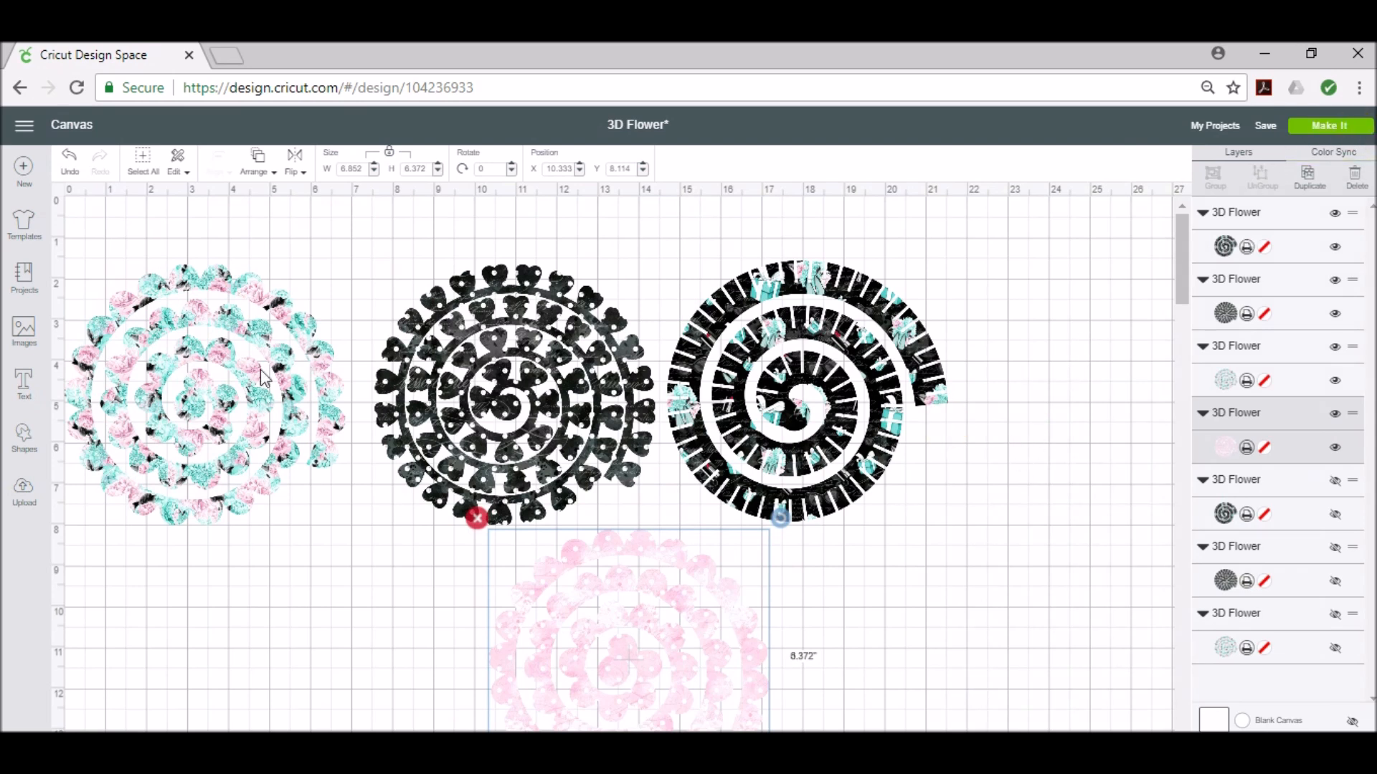
pyautogui.click(937, 582)
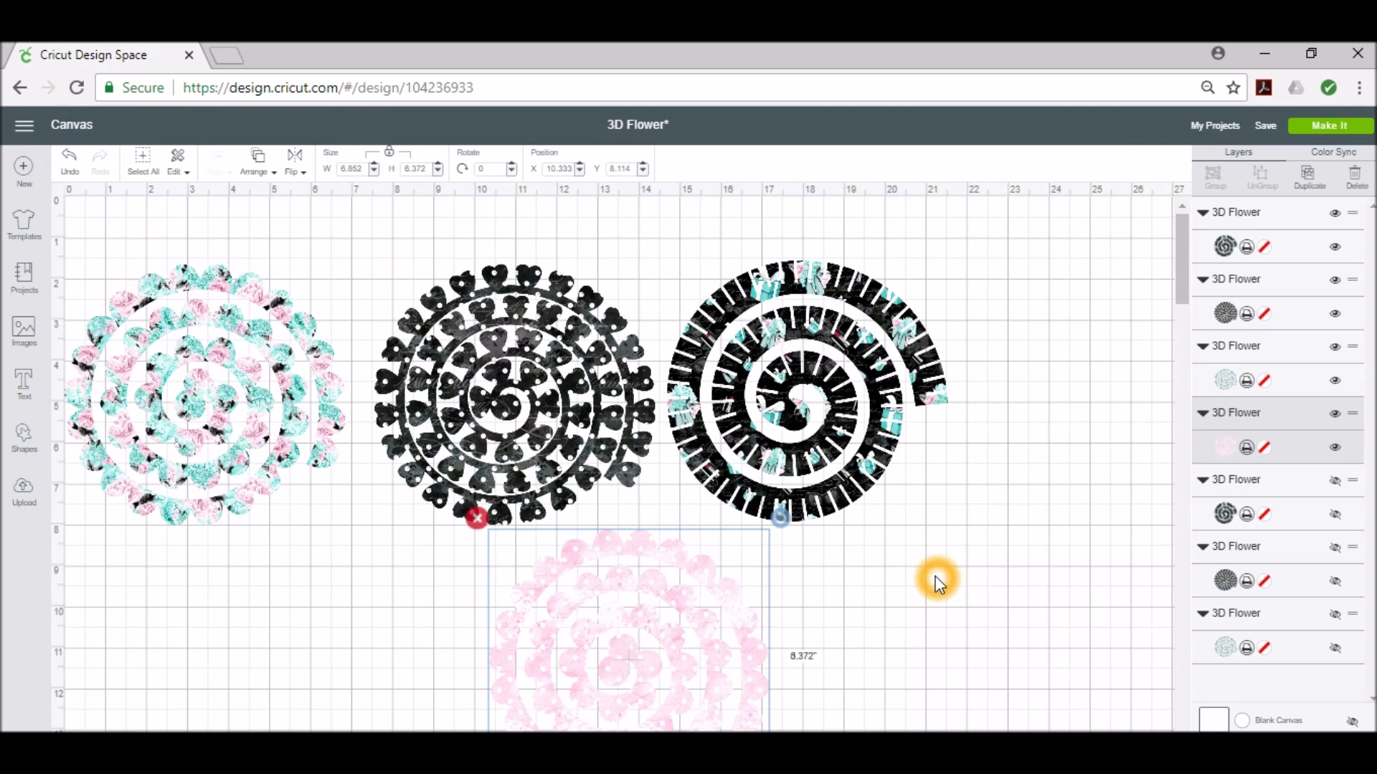